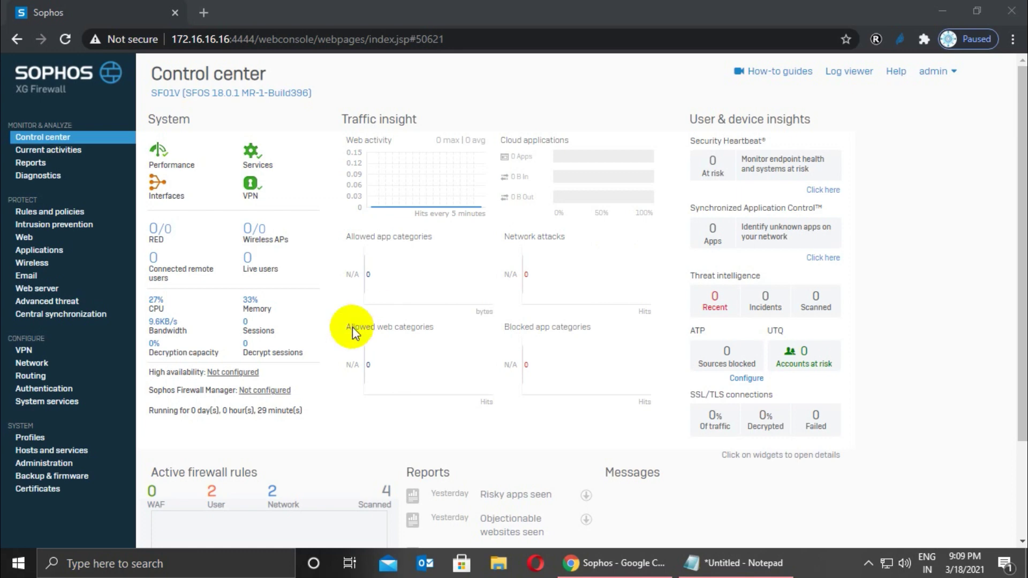
Show the System services Traffic shaping list of predefined policies.
click(45, 431)
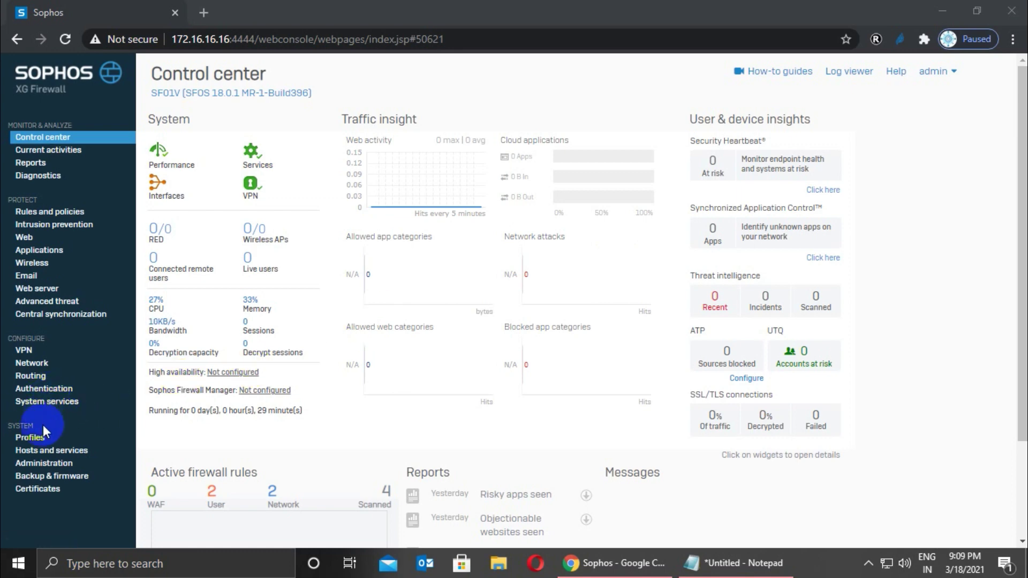
click(44, 402)
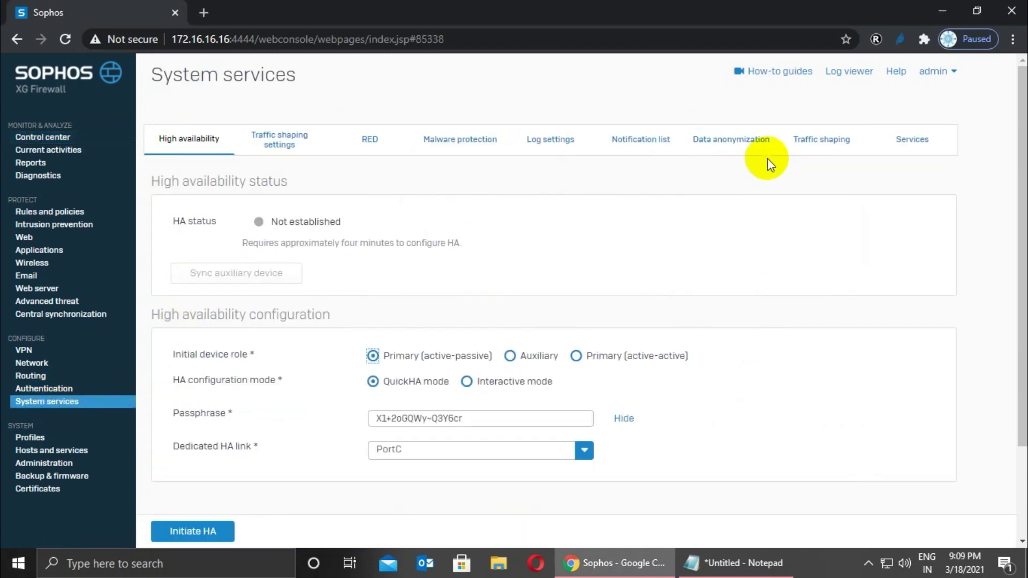
click(827, 148)
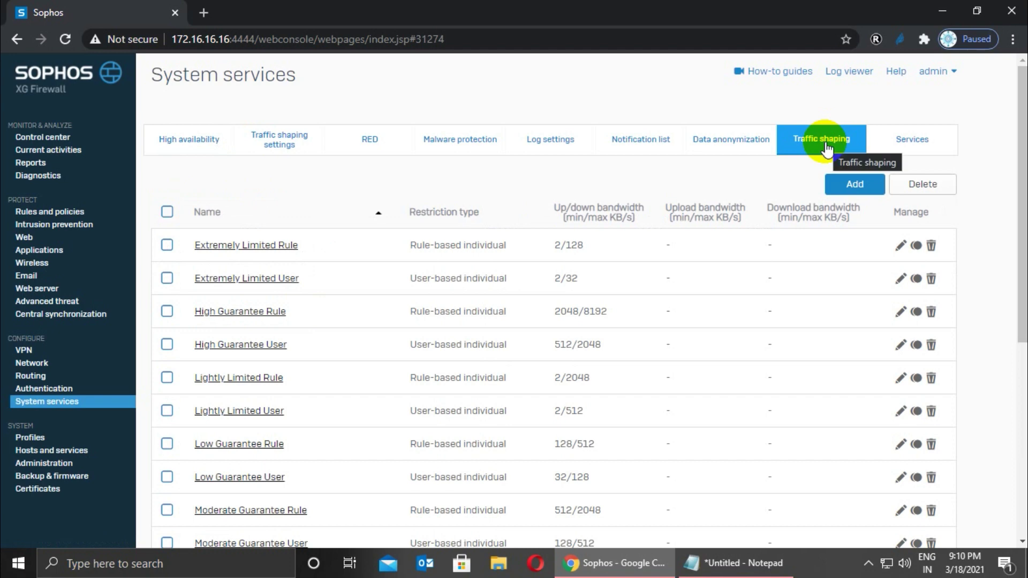
Start a new traffic shaping (QoS) policy from the Traffic shaping list.
click(851, 189)
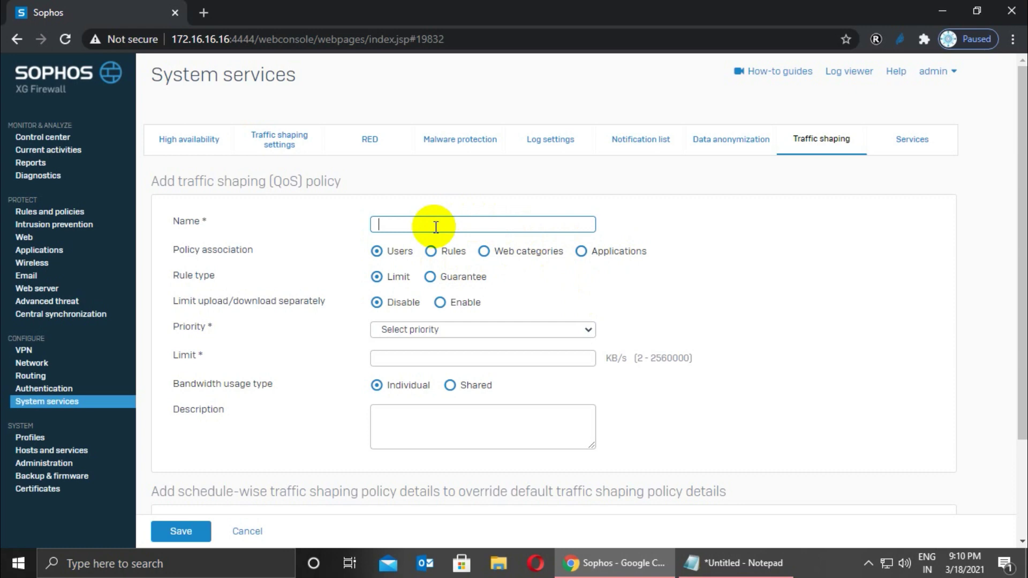
Name the policy 'Testuser 5bm Meeting', set priority 3 - [Normal], then bring up the bandwidth notes.
text(Testuser 5bm Meeting)
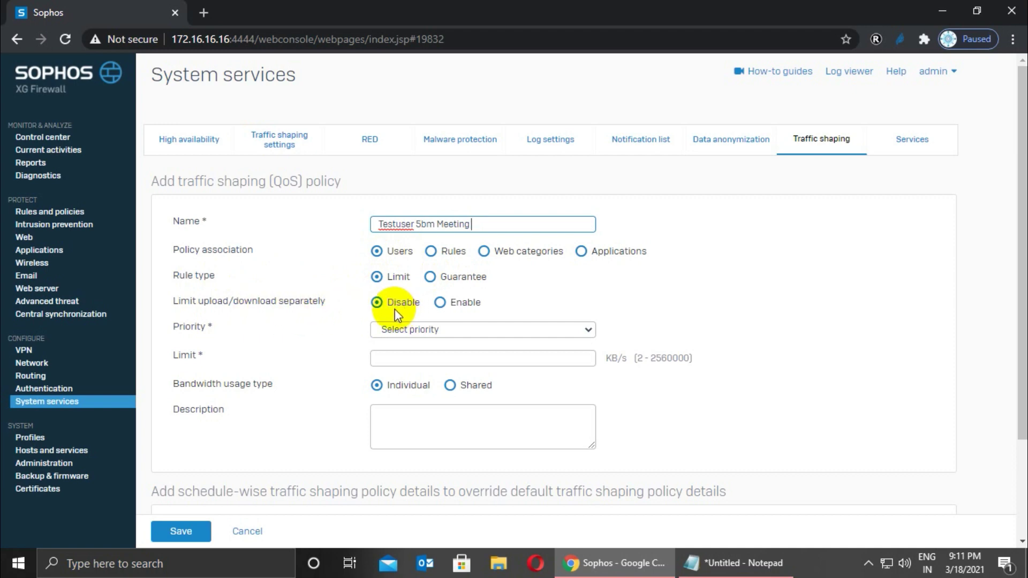
click(402, 329)
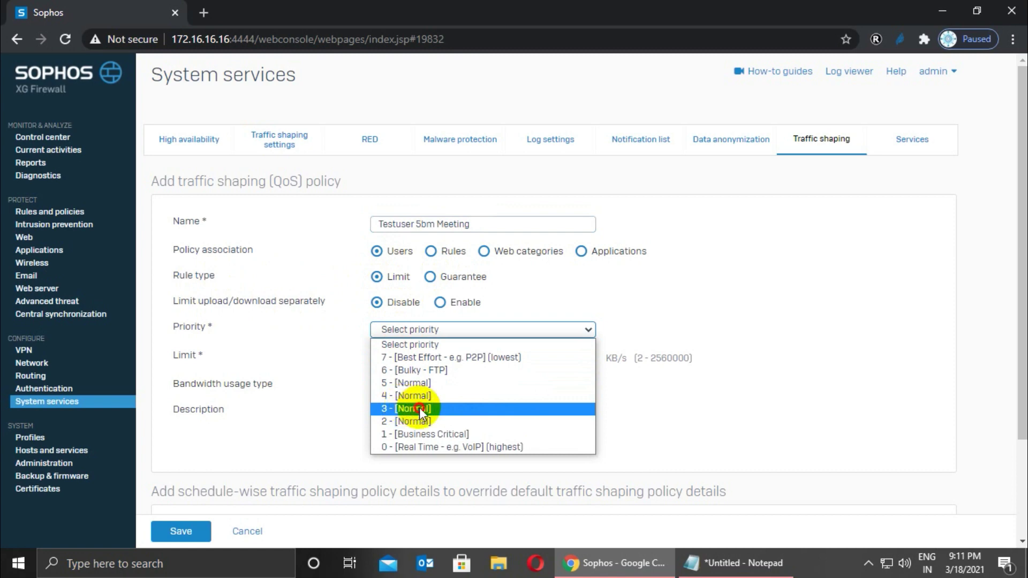
click(421, 412)
click(394, 359)
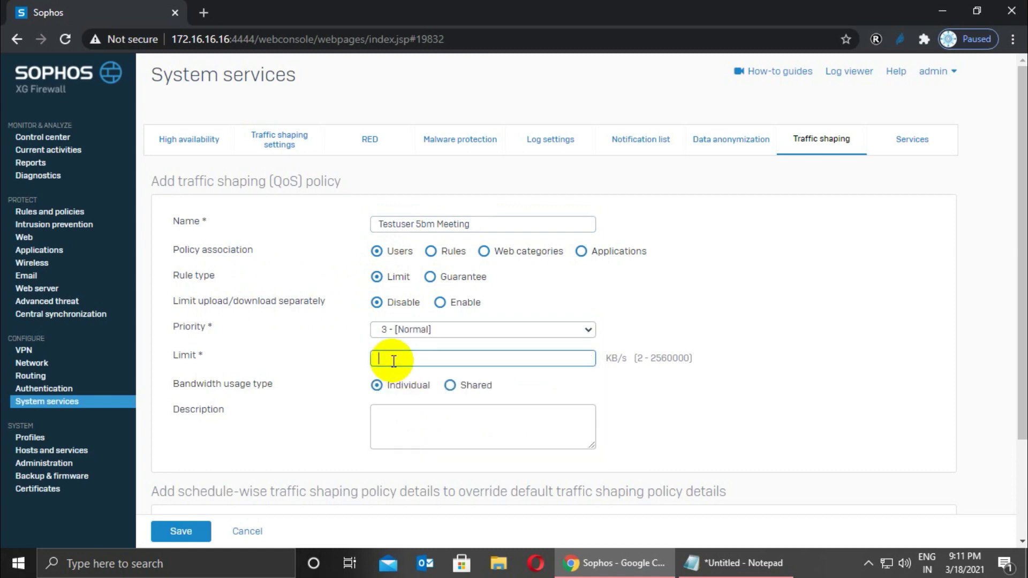
click(741, 563)
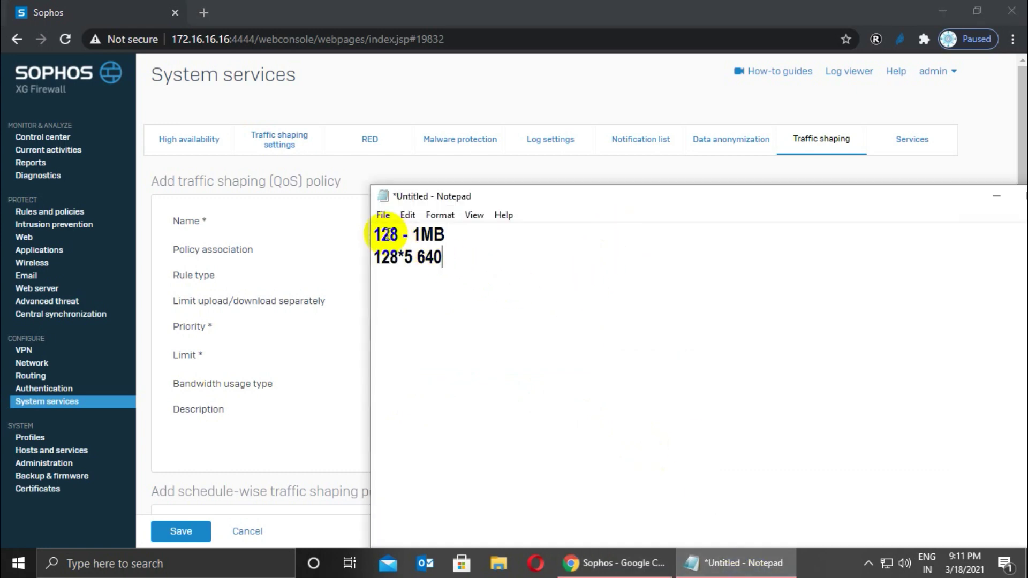
Review the Notepad calculation (128 - 1MB, 128*5 = 640) and return to the policy form.
drag(373, 234, 402, 234)
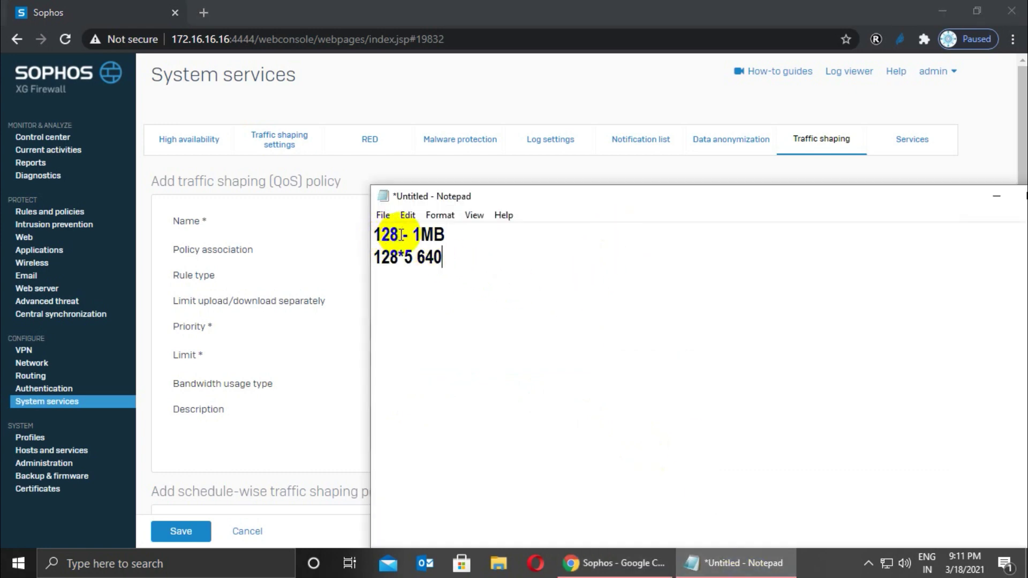
double_click(428, 235)
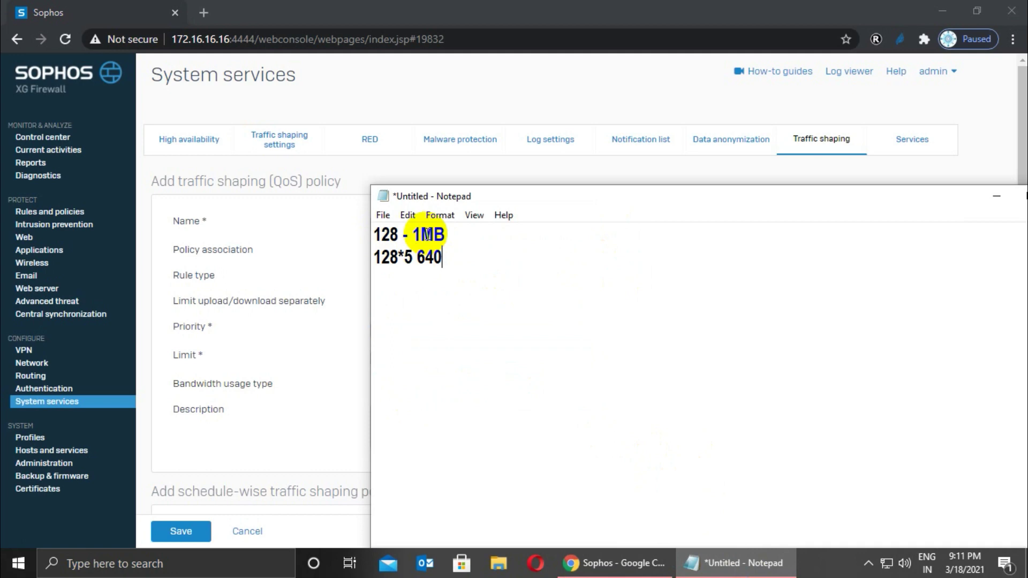
double_click(388, 236)
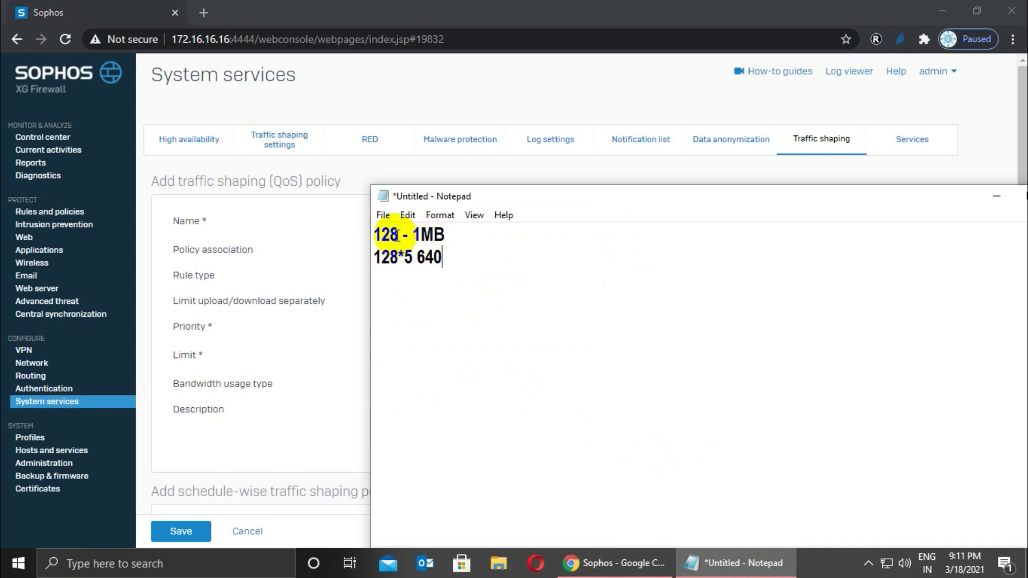
drag(420, 235, 443, 257)
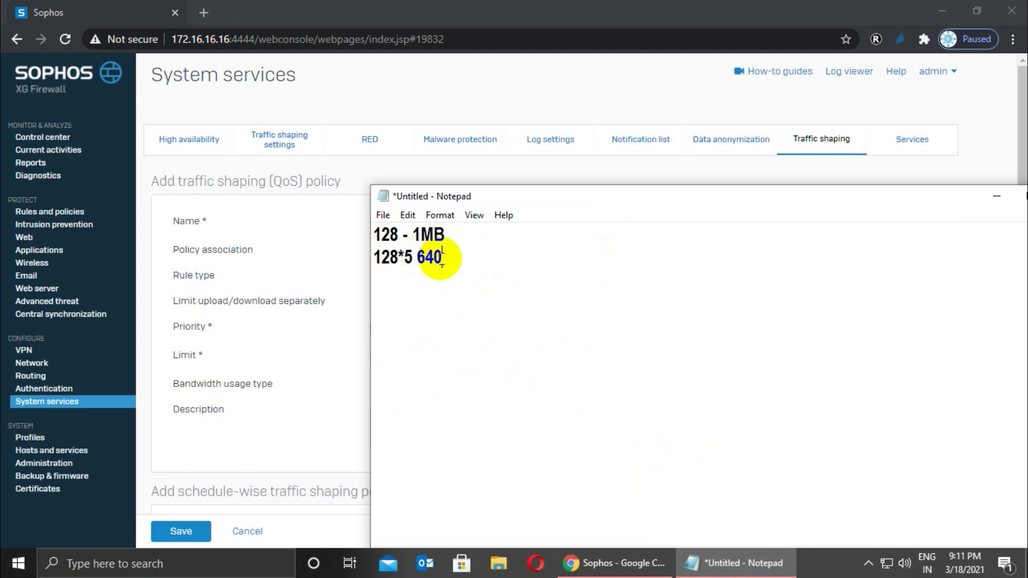
click(269, 286)
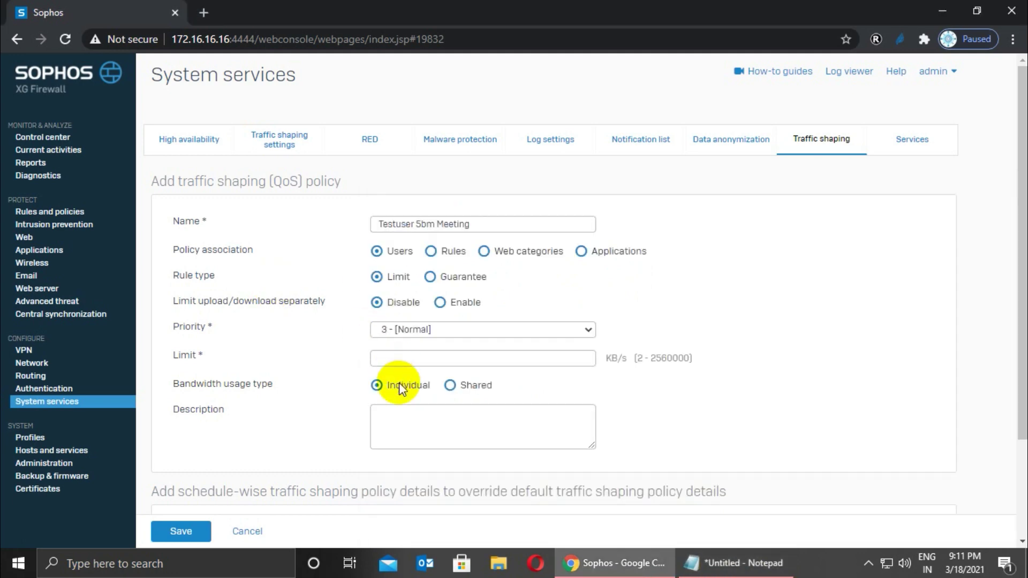
Set a 640 KB/s limit and save the Testuser 5bm Meeting policy.
click(393, 358)
text(6)
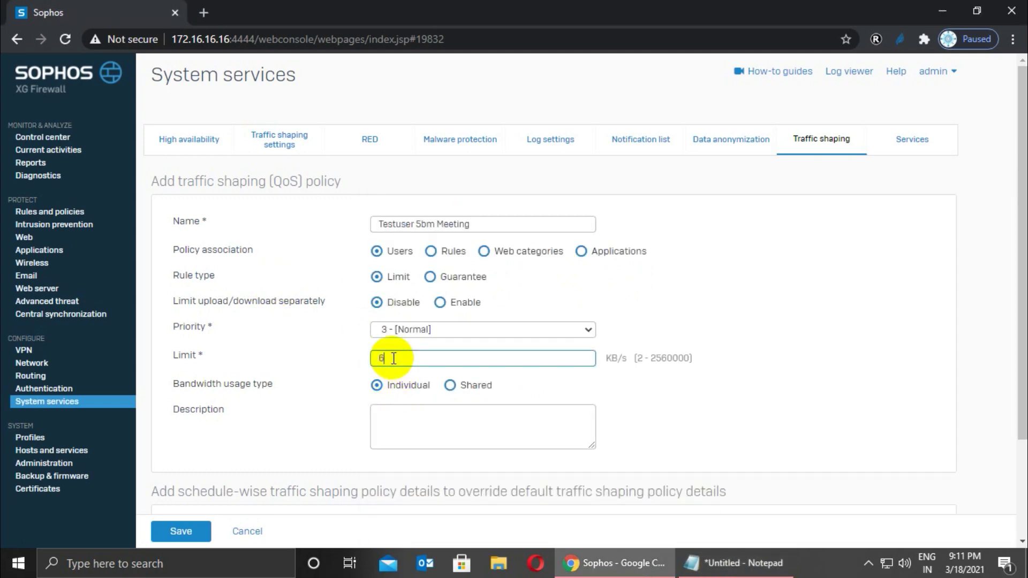
text(40)
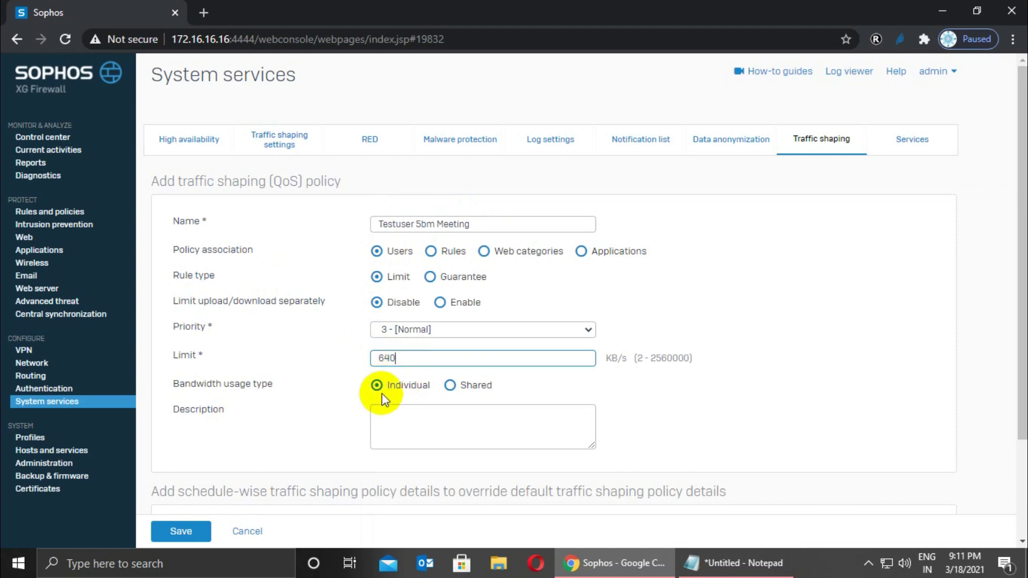
click(185, 535)
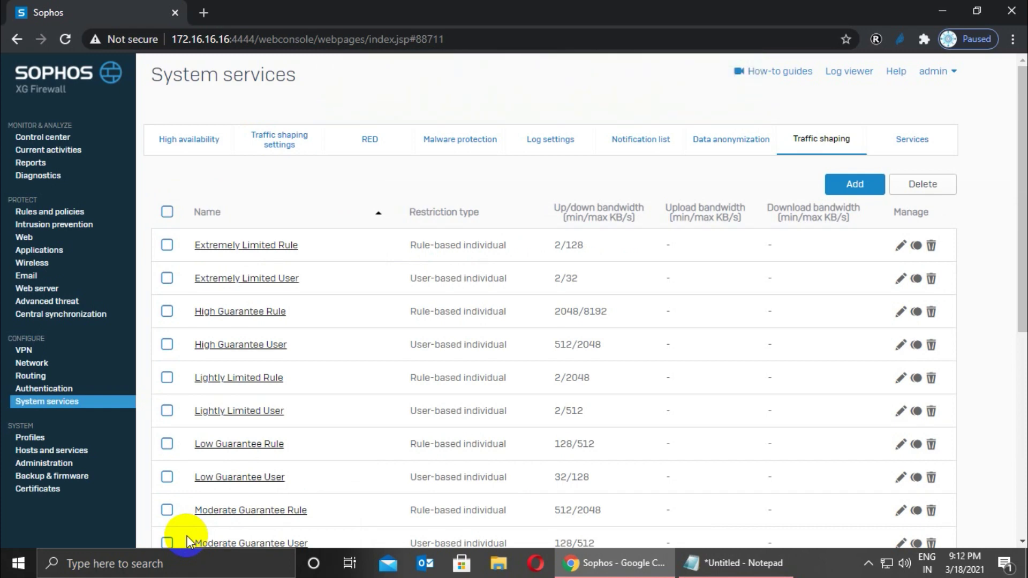
click(33, 389)
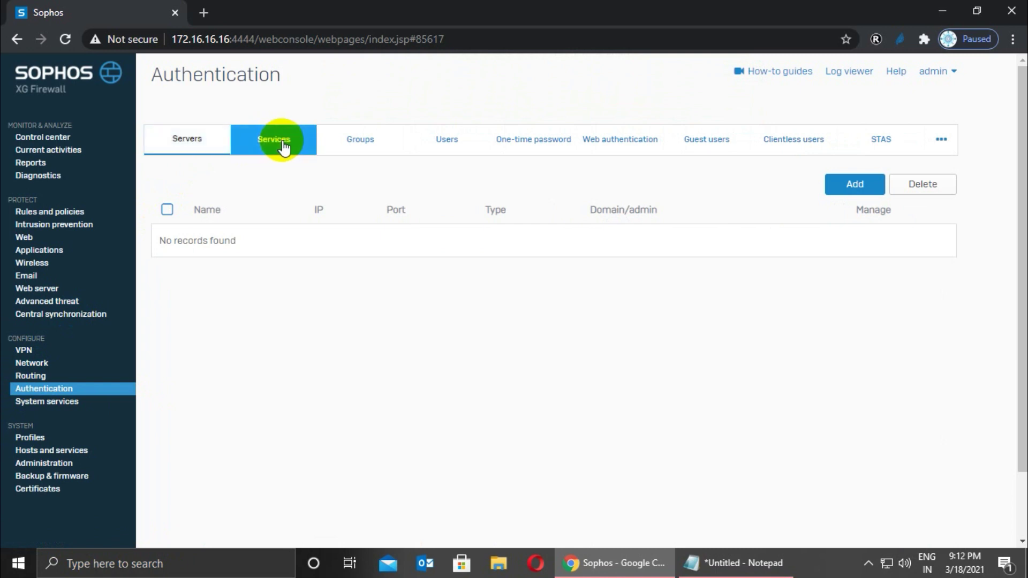
Open a blank Add user form from the Authentication Users tab.
click(442, 140)
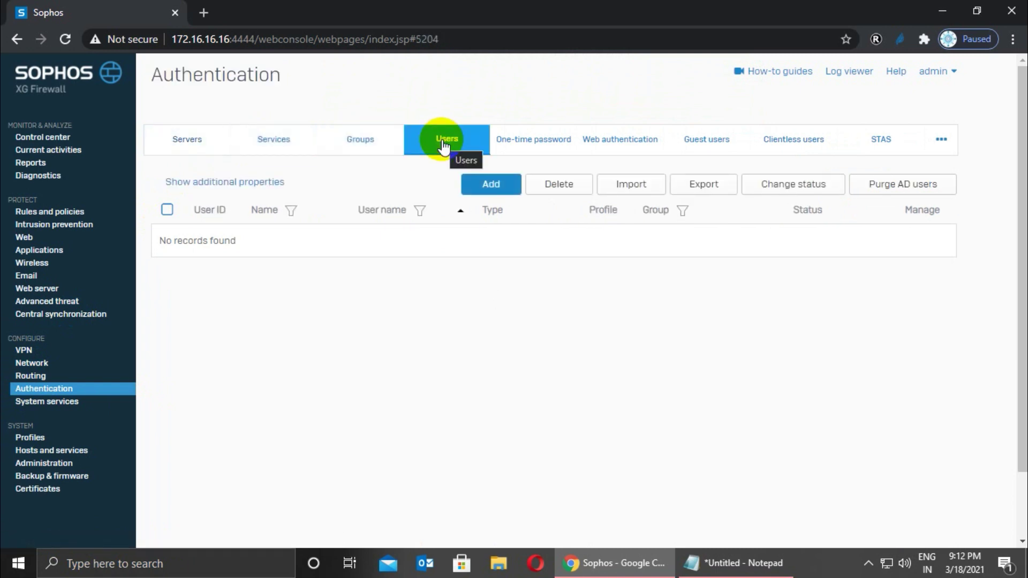
click(483, 186)
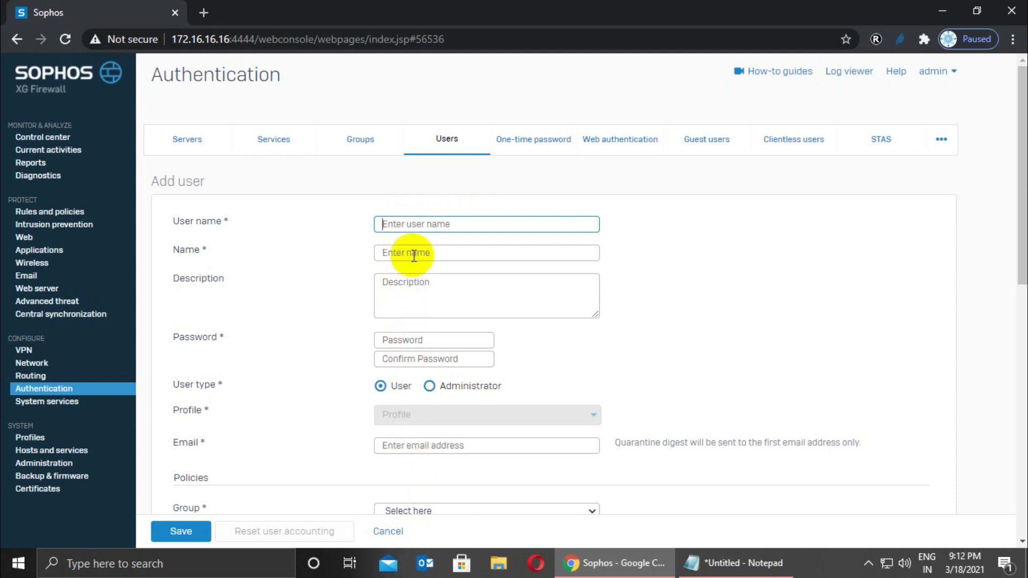
Enter user name and name sophosuser, description 'test', and the password with its confirmation.
text(Sop)
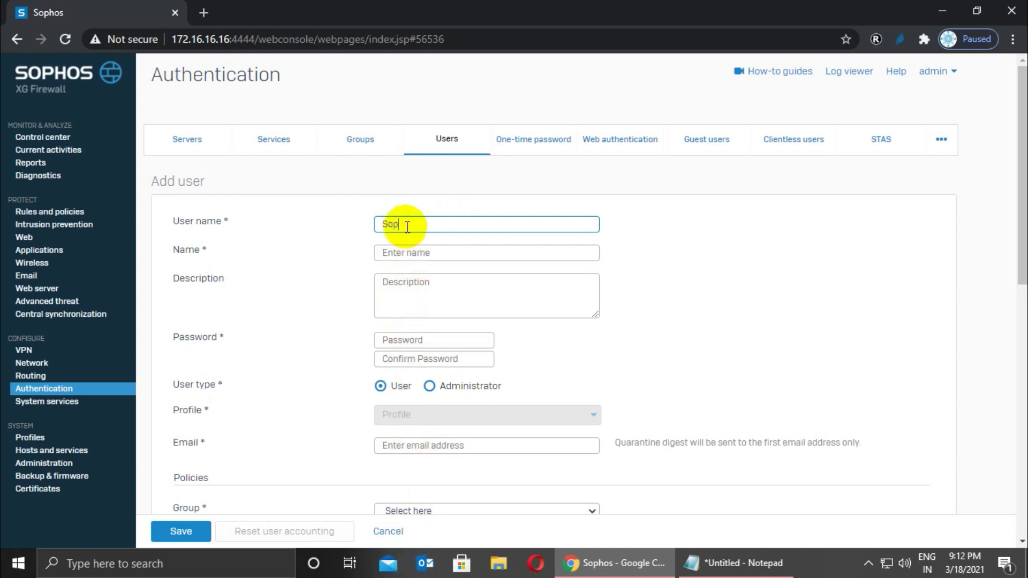
text(hos User)
key(BackSpace)
key(BackSpace)
key(BackSpace)
key(BackSpace)
key(BackSpace)
text(user)
key(Tab)
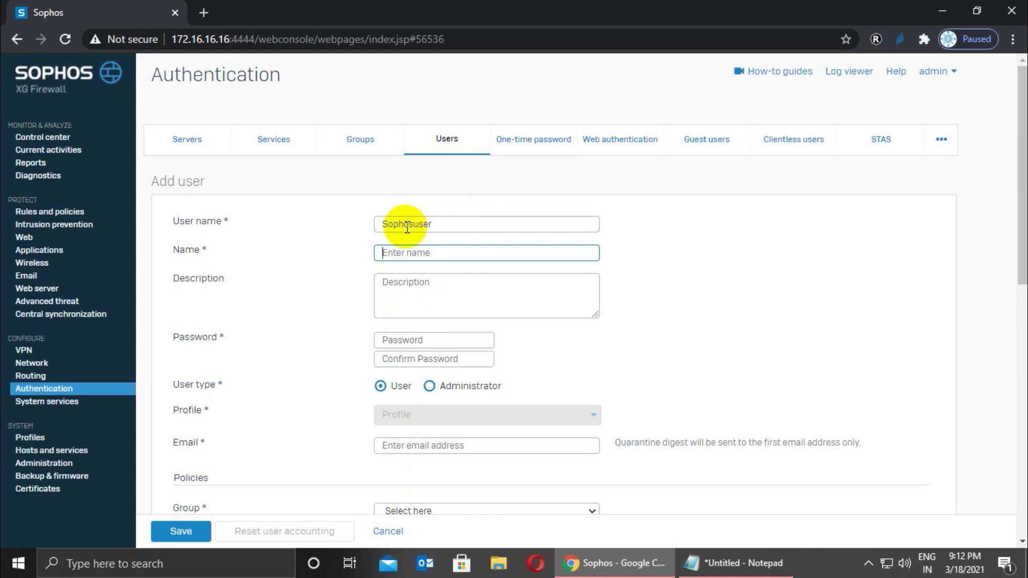
text(sophosuser)
key(Tab)
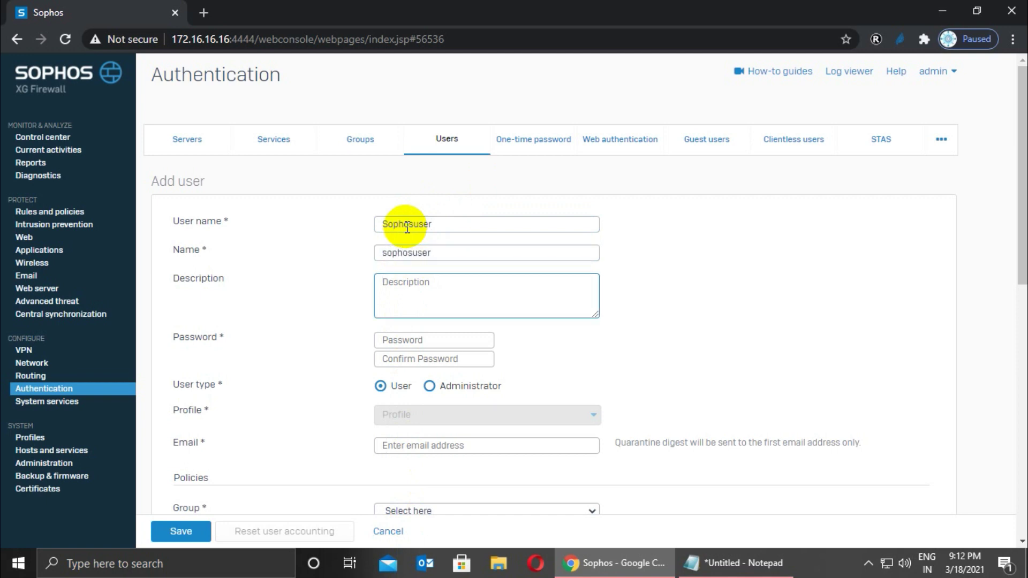
text(test)
key(Tab)
text(a)
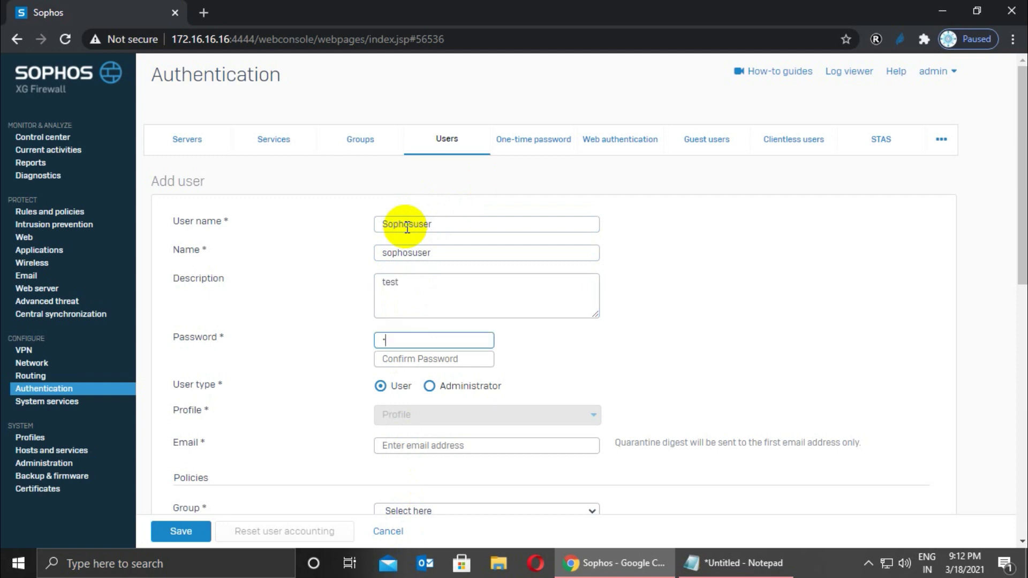
text(********)
key(Tab)
text(*****)
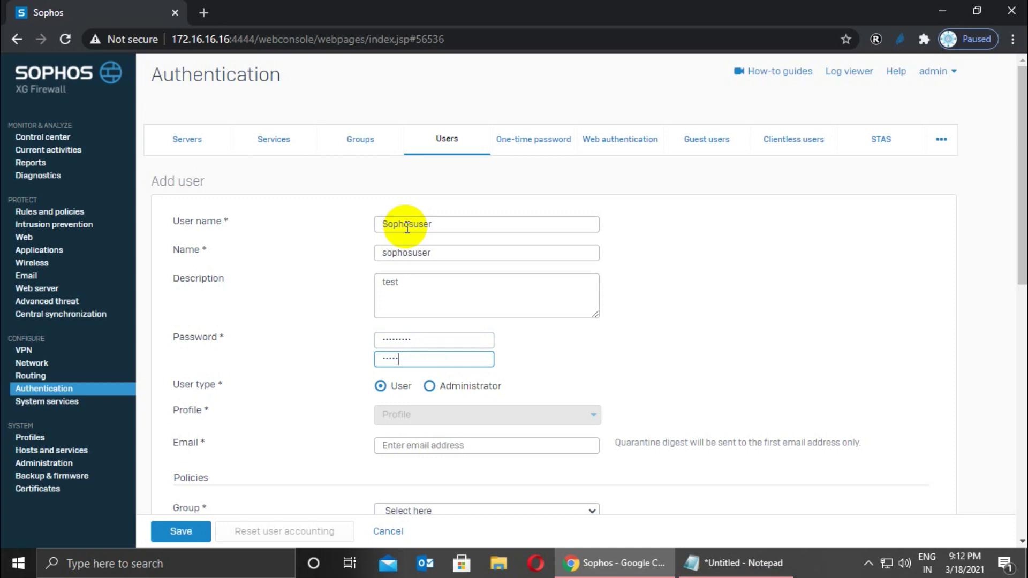
text(****)
Enter the user's e-mail address, correcting the mistyped letter.
click(415, 444)
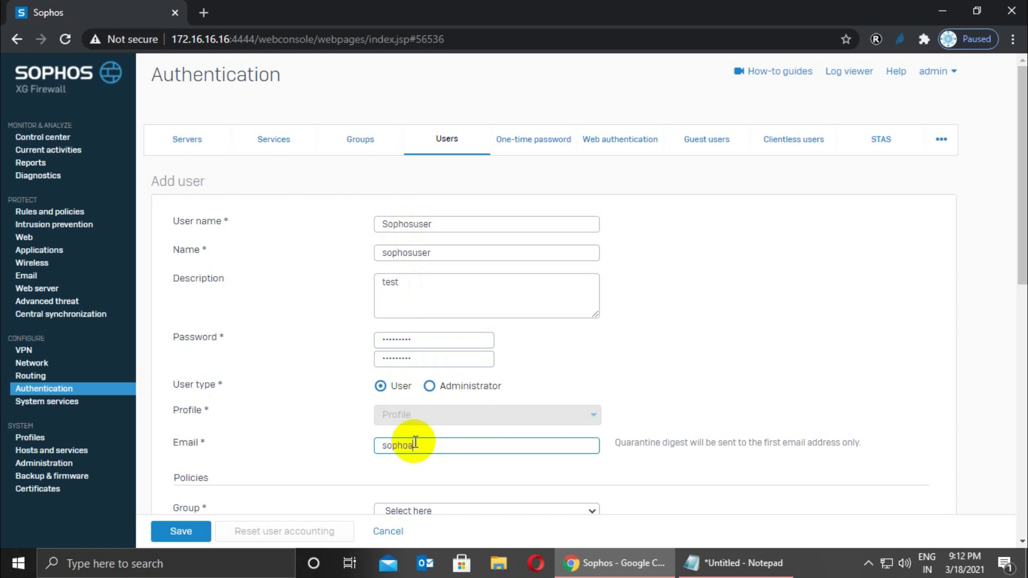
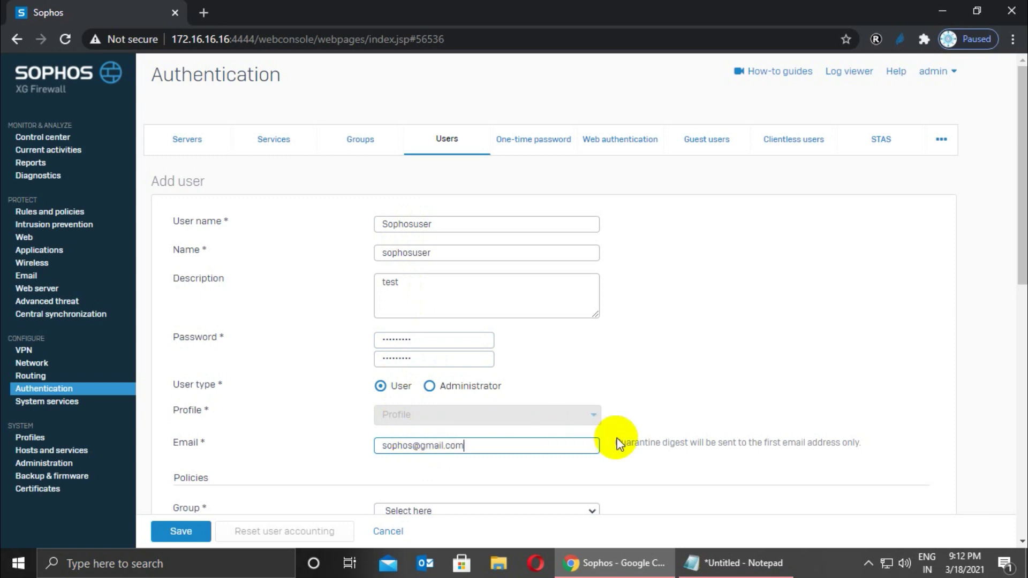
click(1019, 245)
drag(1019, 246, 1015, 323)
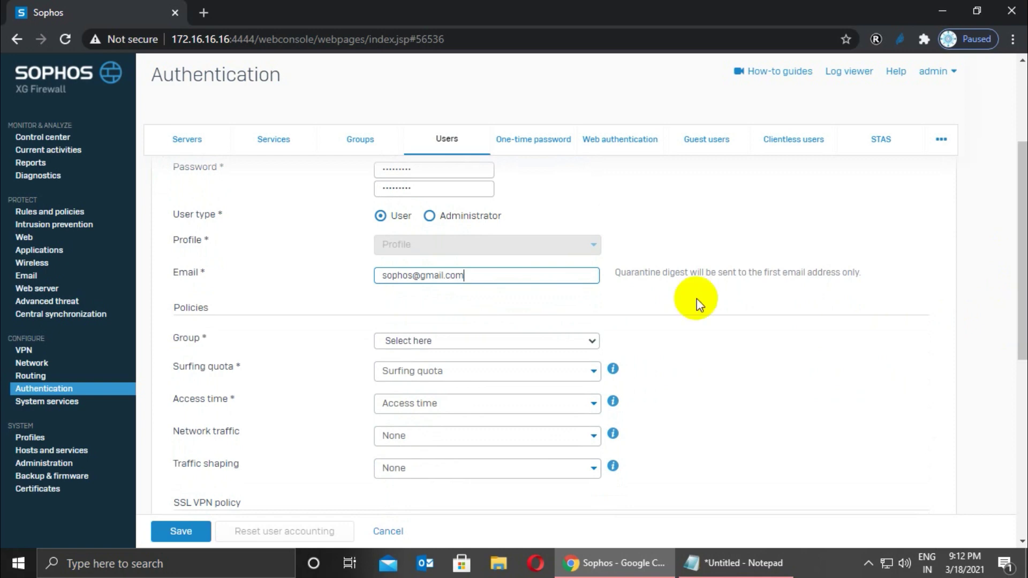
Set group Open Group, surfing quota Unlimited Internet Access, and network traffic None.
click(449, 341)
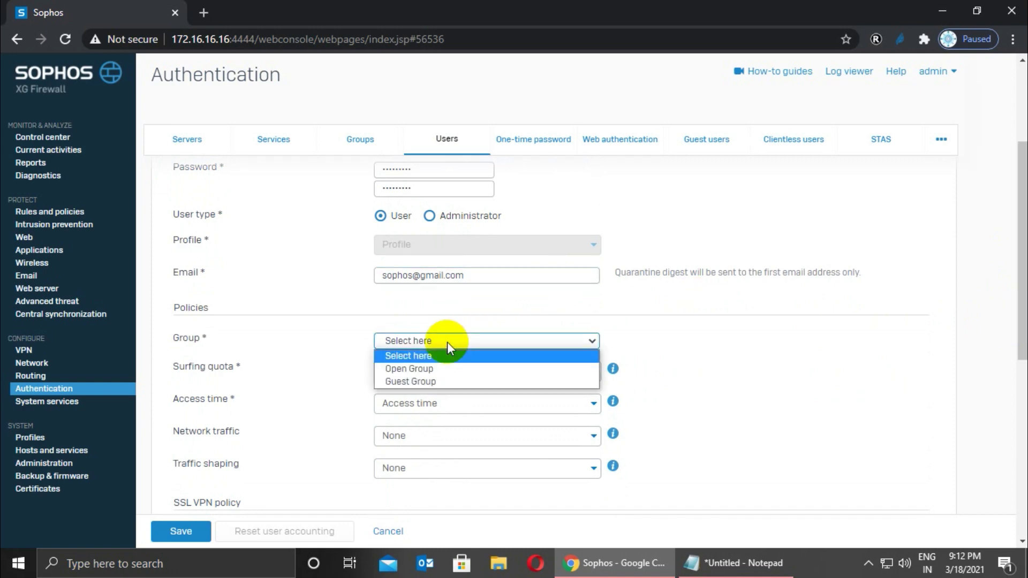
click(420, 368)
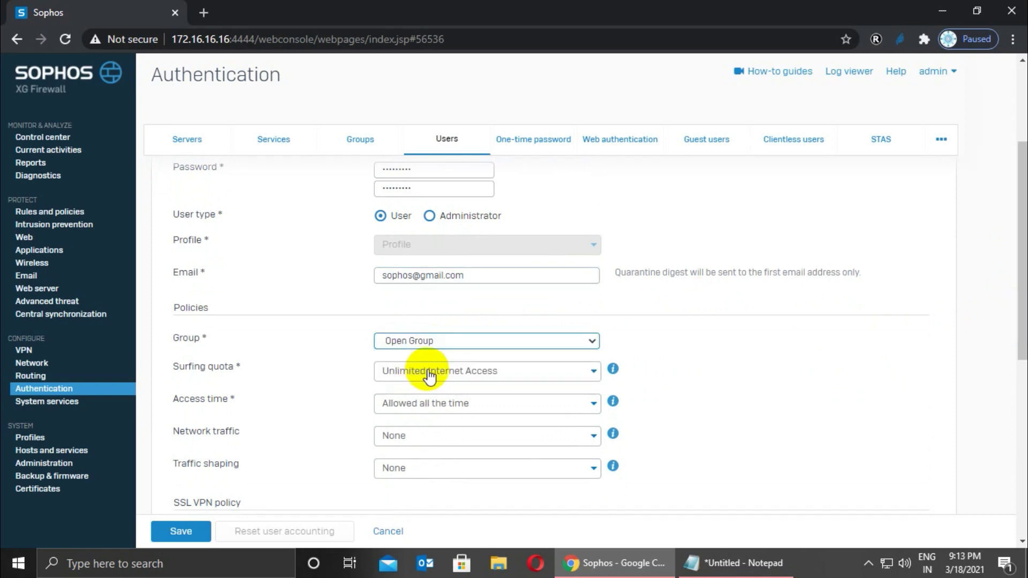
click(432, 377)
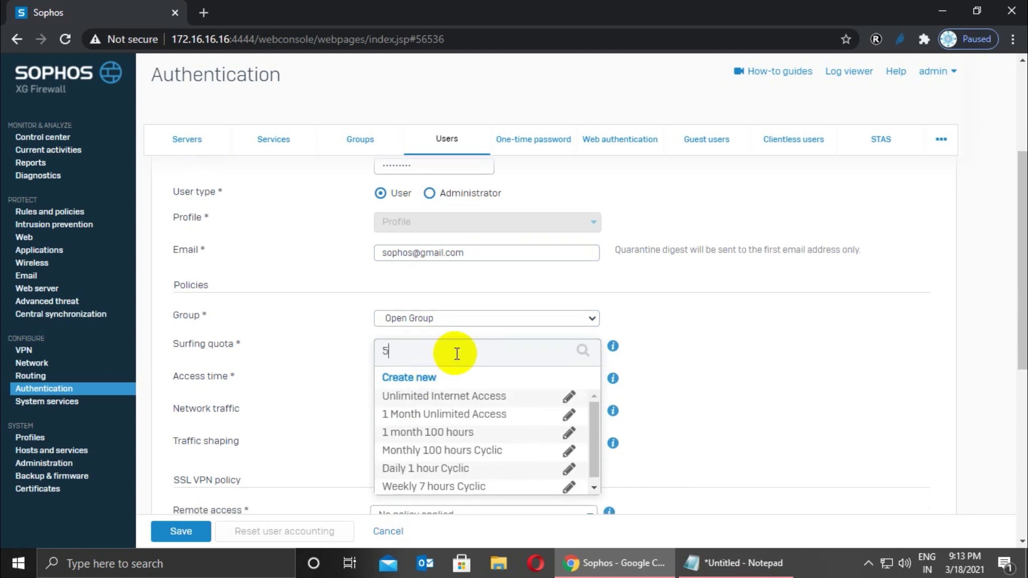
key(BackSpace)
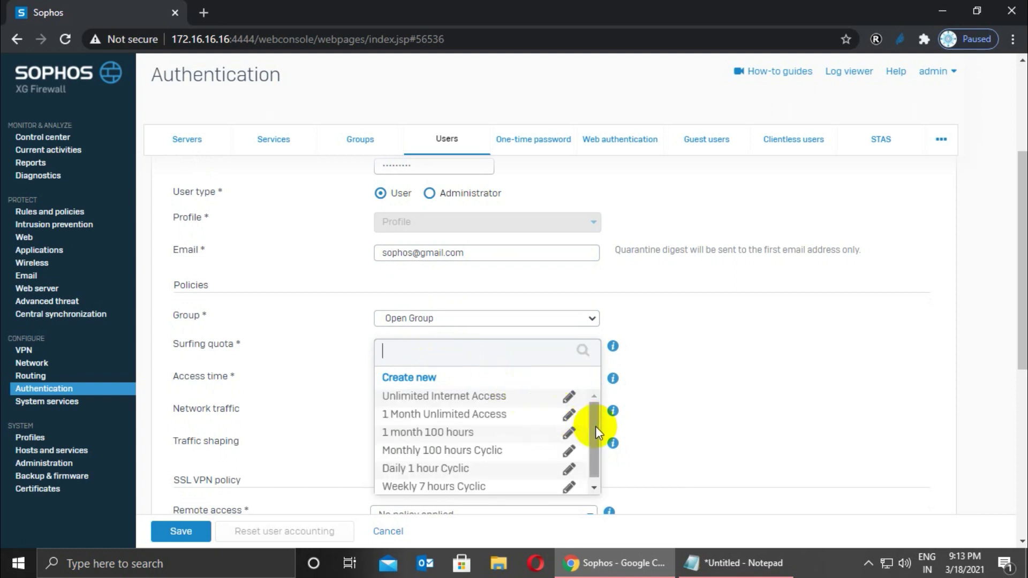
mouse_move(596, 428)
mouse_down()
mouse_move(593, 449)
mouse_move(591, 432)
mouse_up()
click(766, 393)
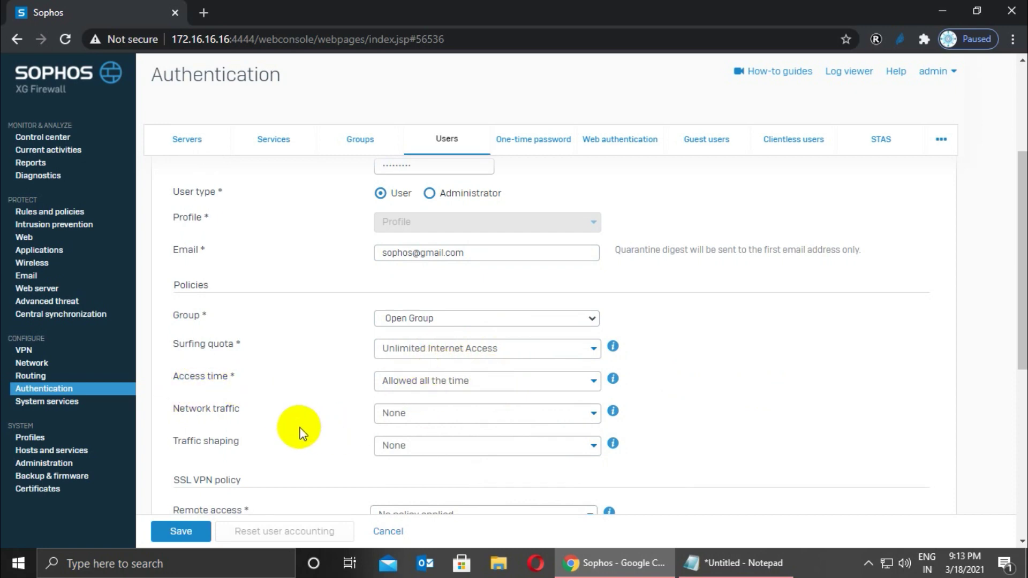
click(419, 416)
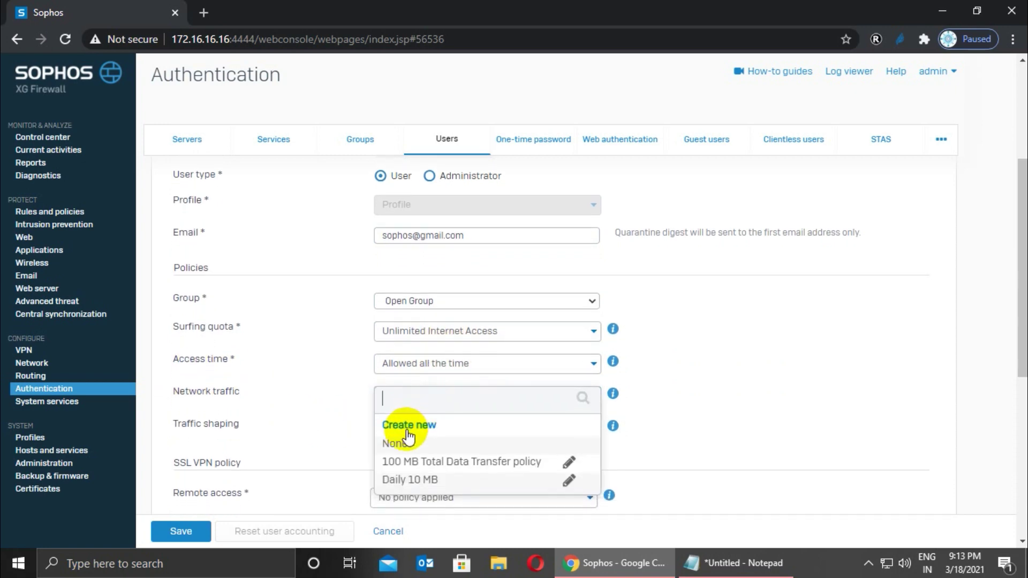
click(398, 444)
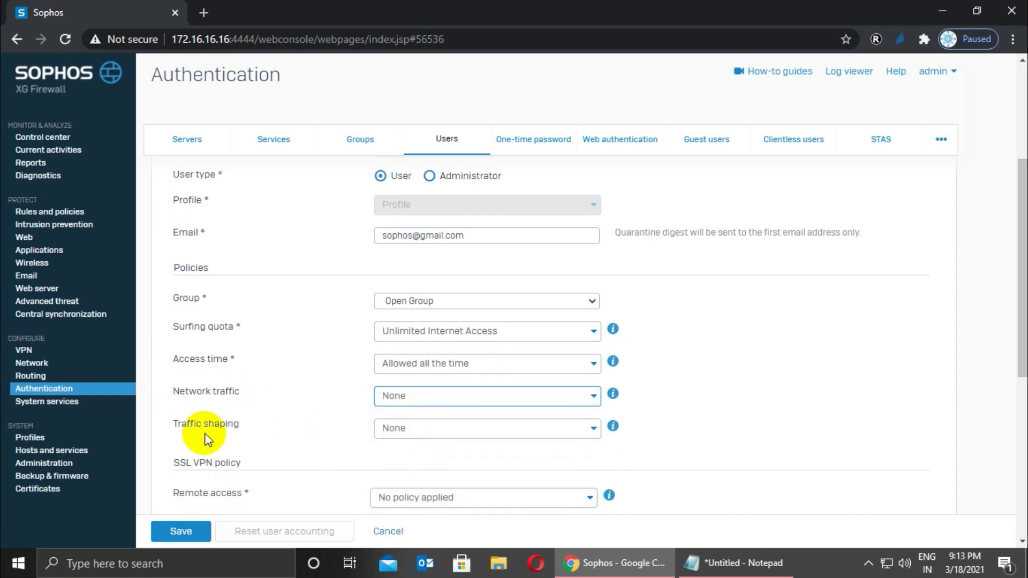
Assign the Testuser 5bm Meeting traffic shaping policy, keep No policy applied for remote access, and save.
click(429, 435)
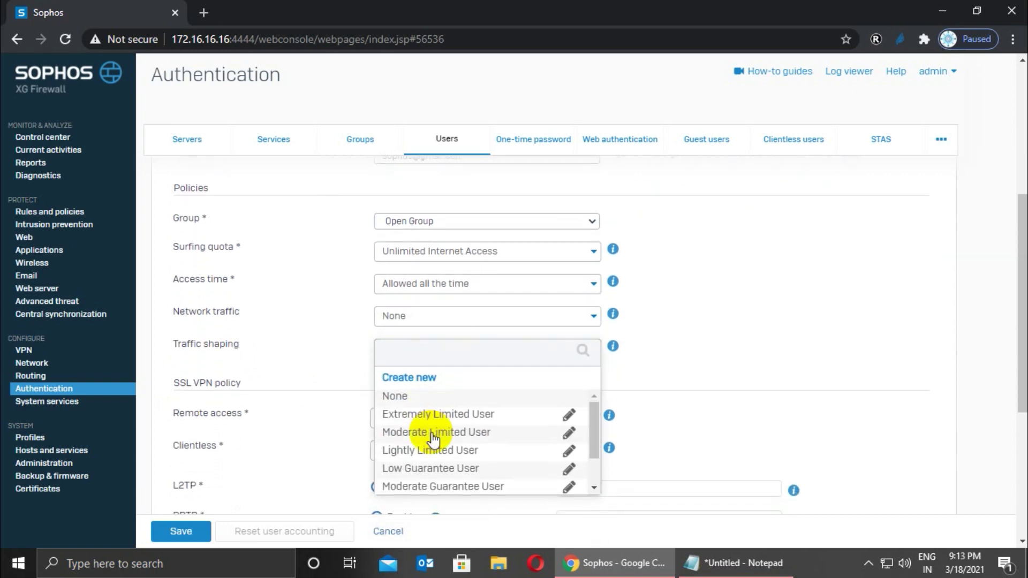
drag(593, 429, 592, 460)
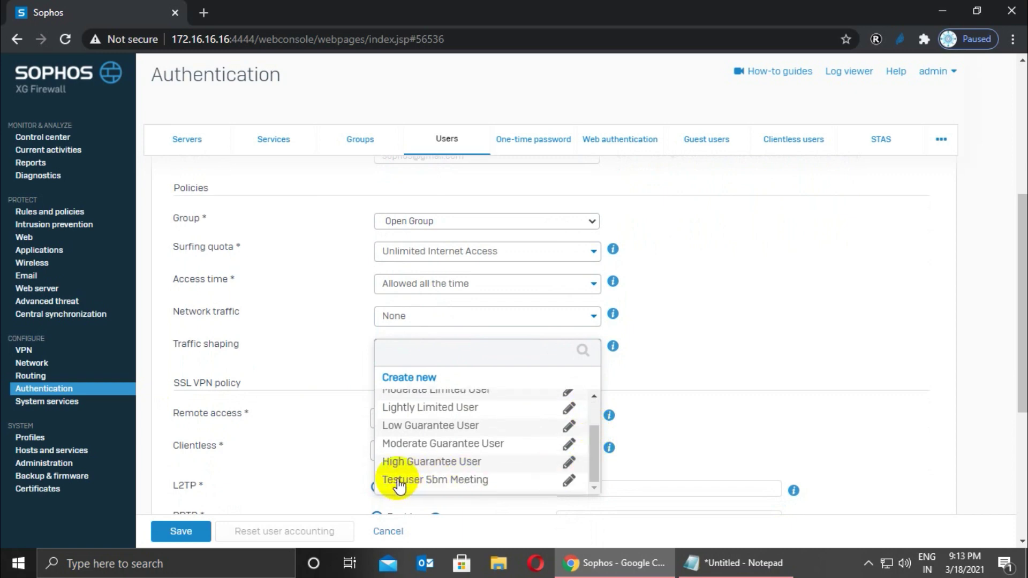
click(445, 482)
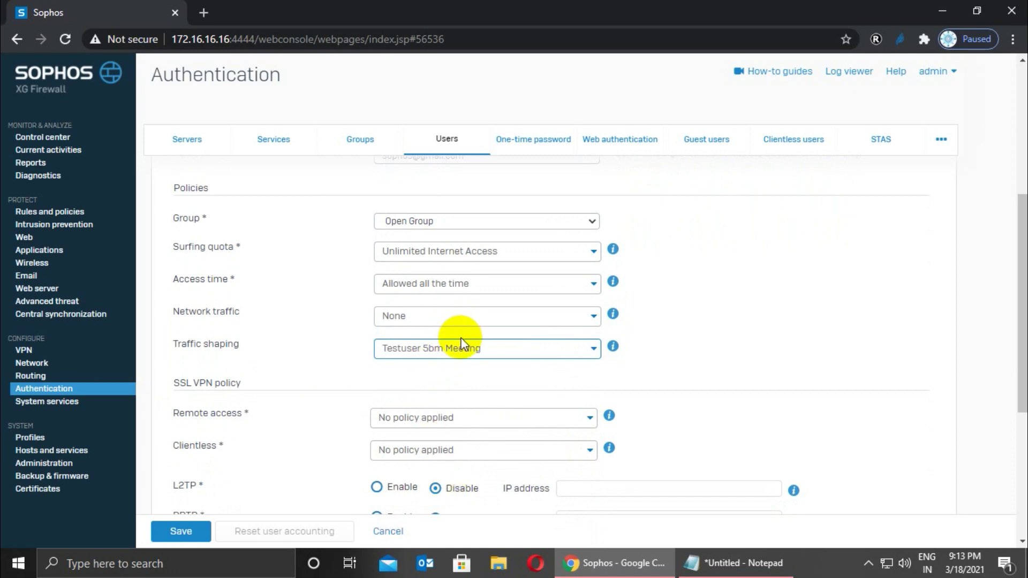
click(437, 417)
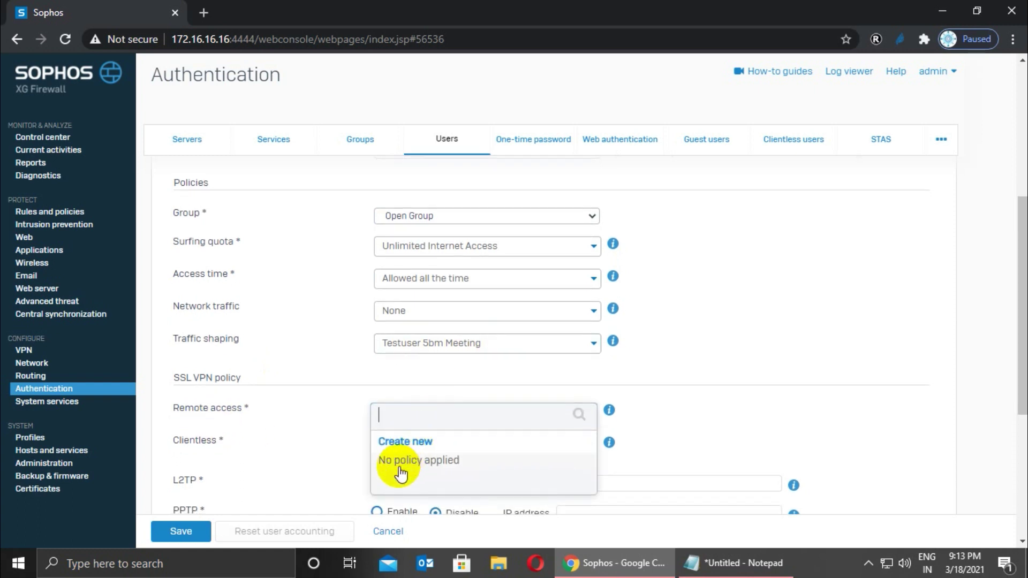
click(785, 345)
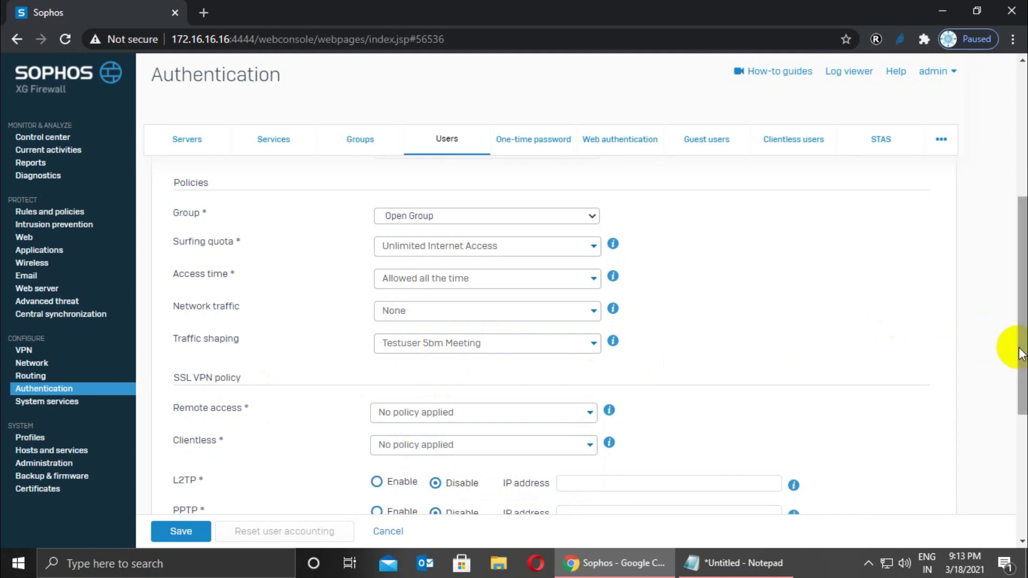
drag(1021, 344, 1022, 460)
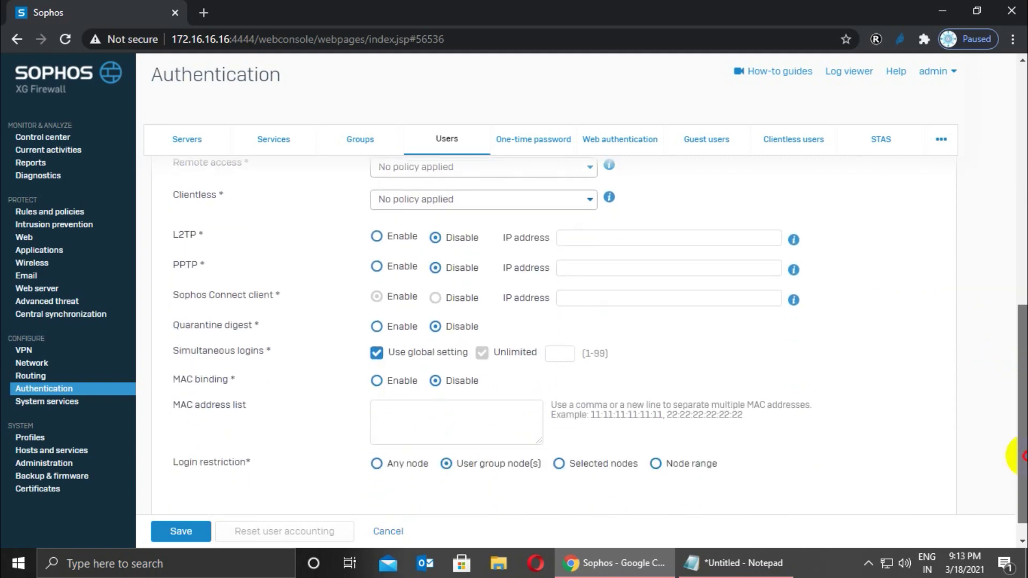
click(198, 535)
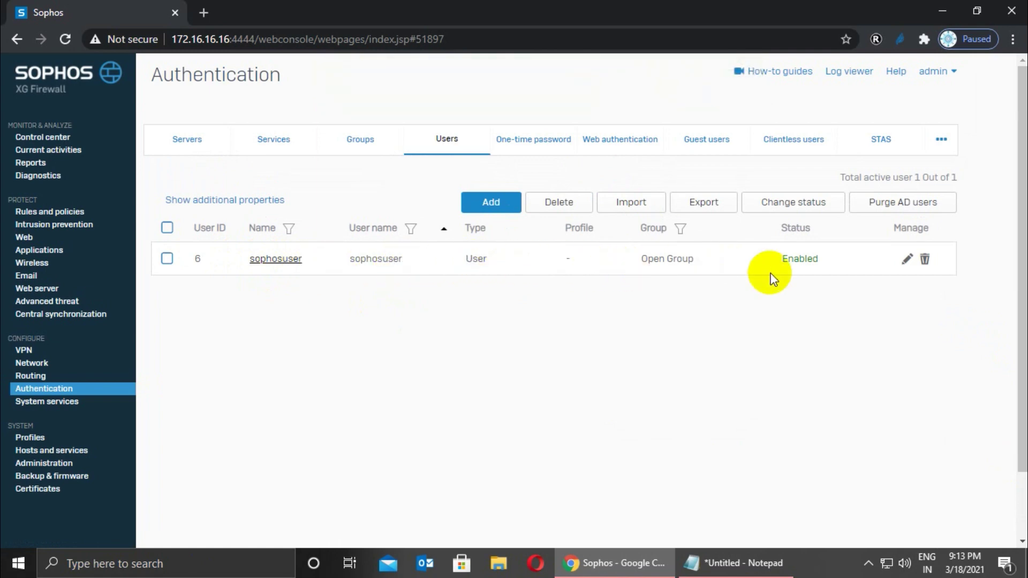
Open sophosuser's settings and check that Testuser 5bm Meeting is its traffic shaping policy.
click(290, 263)
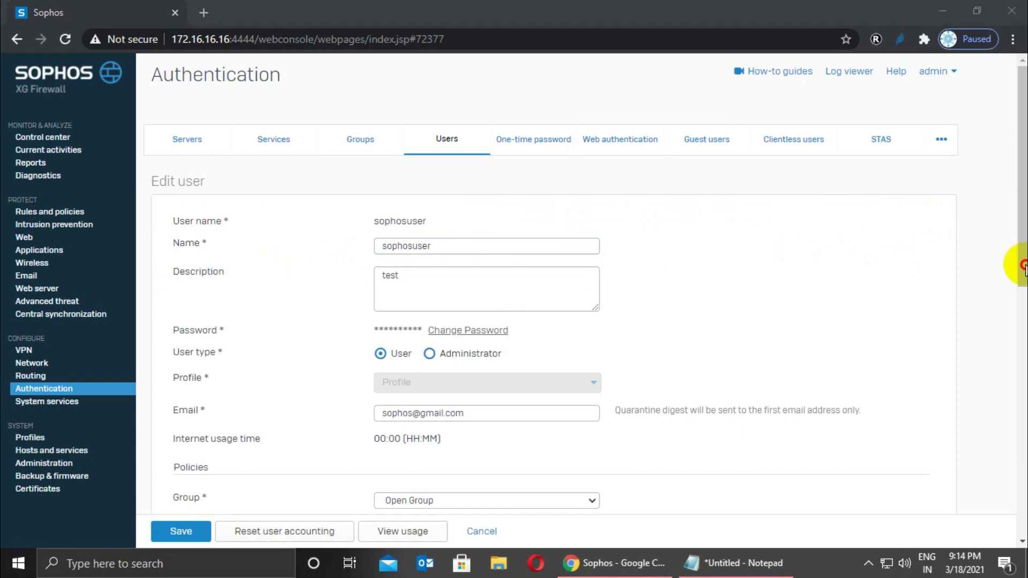
drag(1023, 208, 1022, 340)
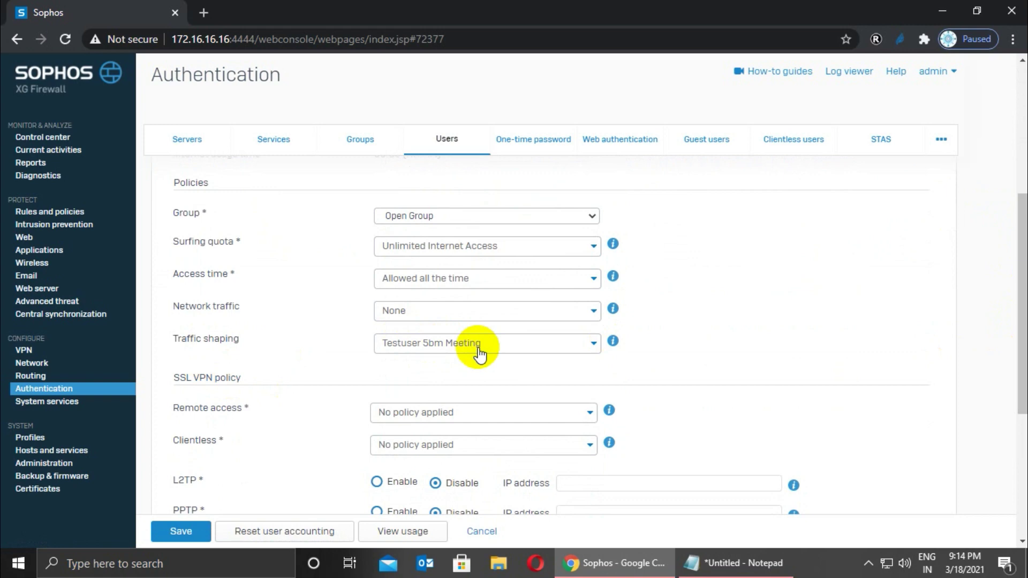
click(31, 216)
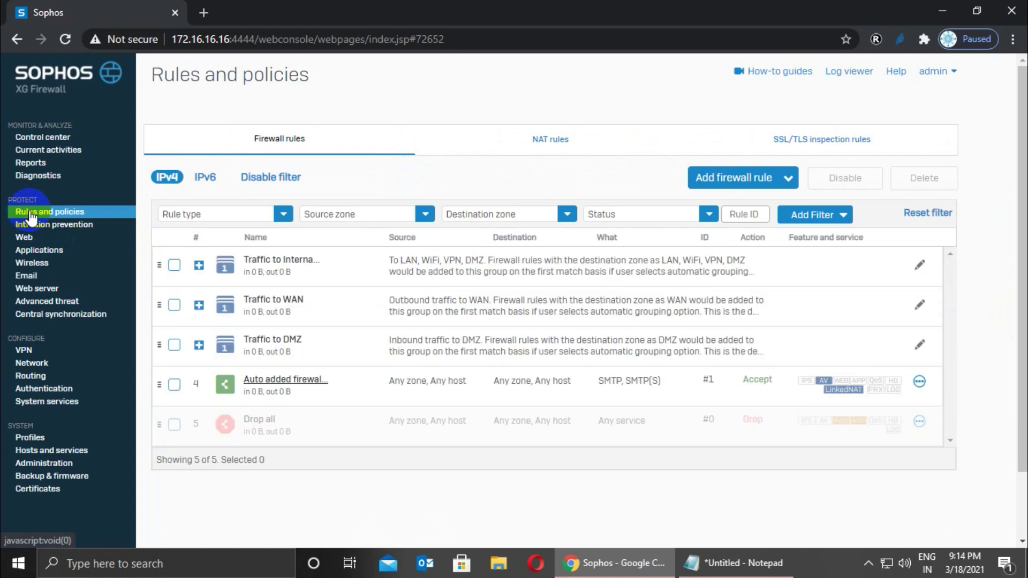
Start a new firewall rule named 'Meeting rule'.
click(714, 182)
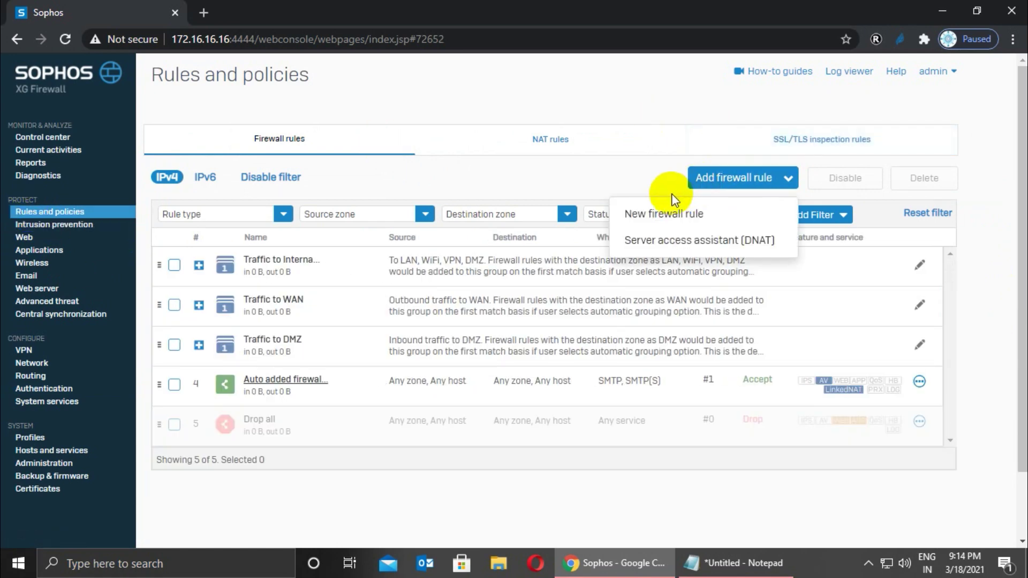
click(661, 215)
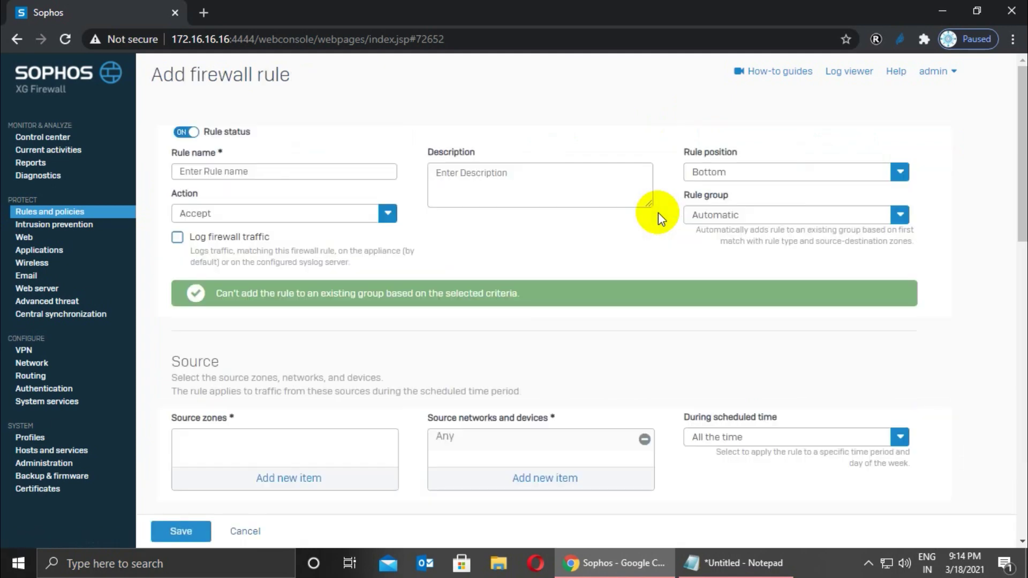
click(284, 174)
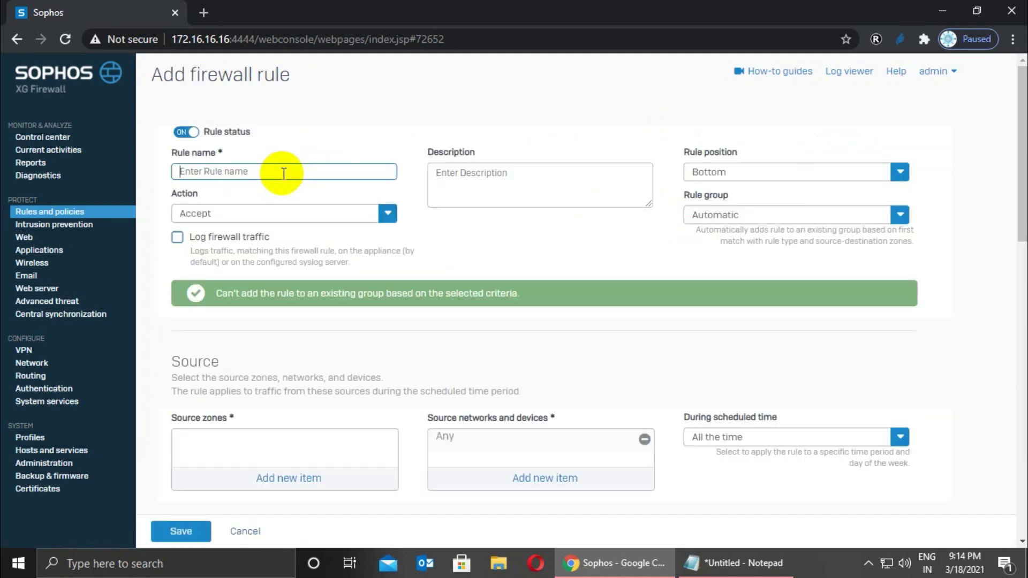
text(Meeting rule)
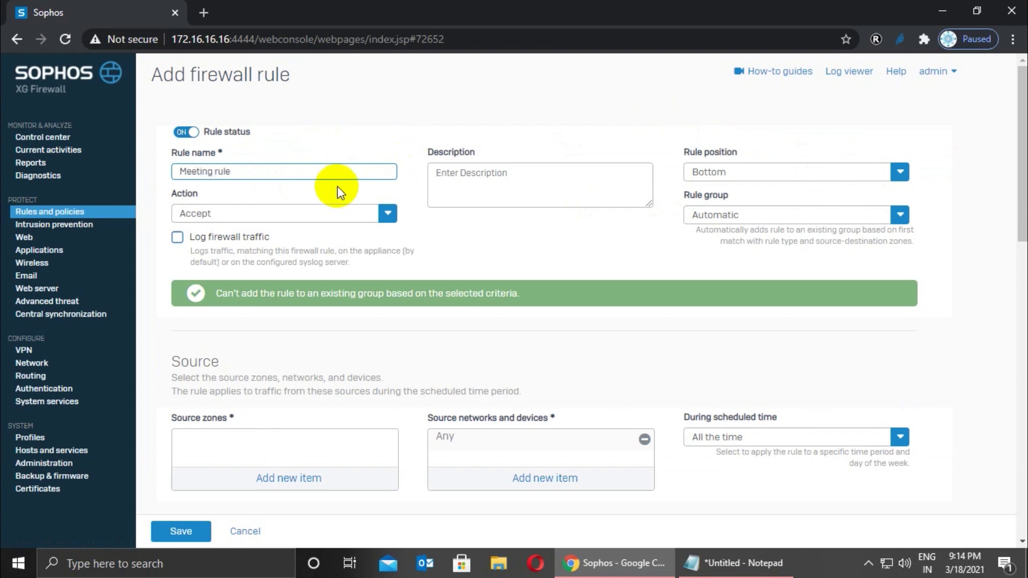
Place the rule at the top with rule group None and firewall traffic logging on.
click(759, 173)
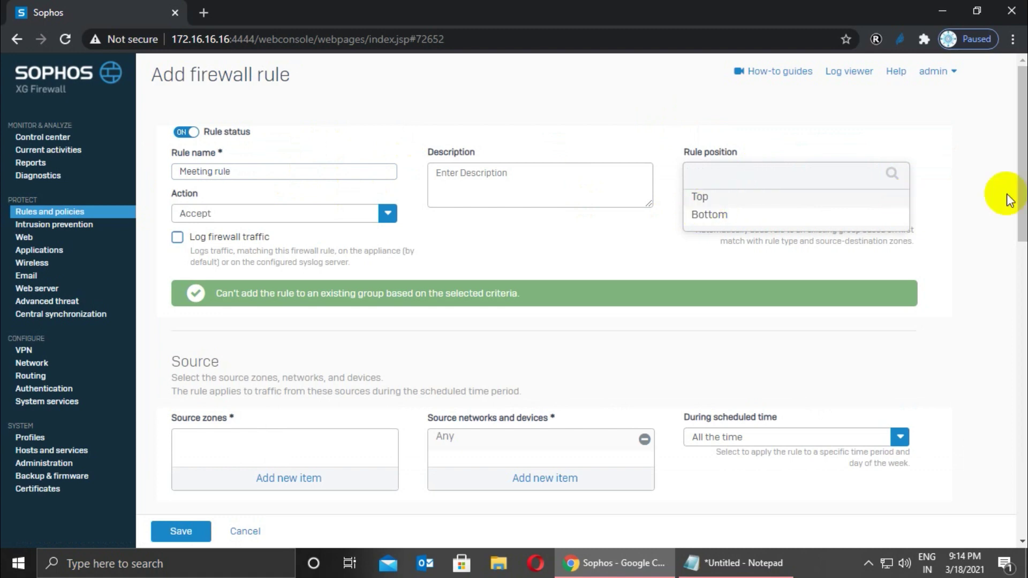
click(713, 202)
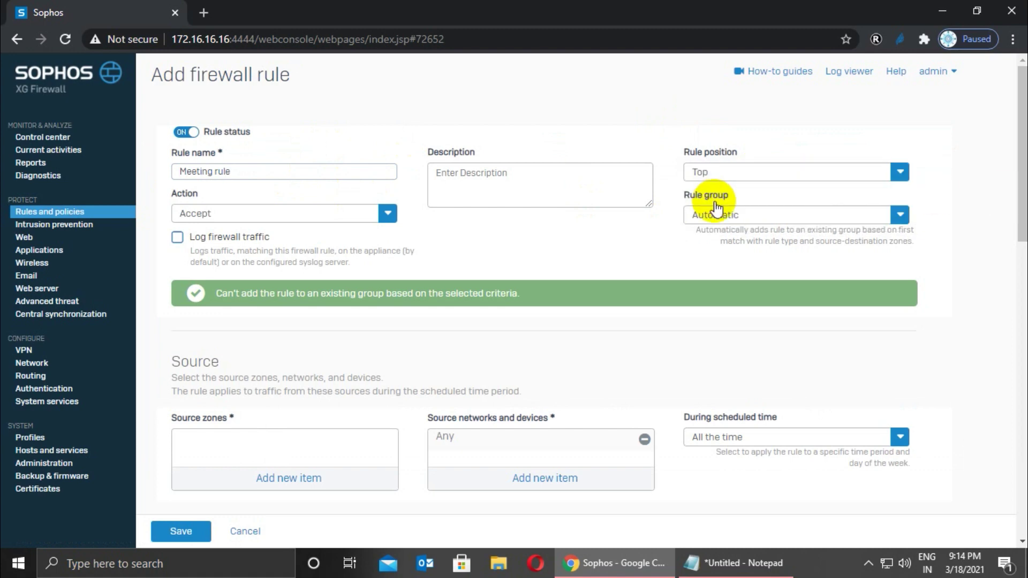
click(756, 214)
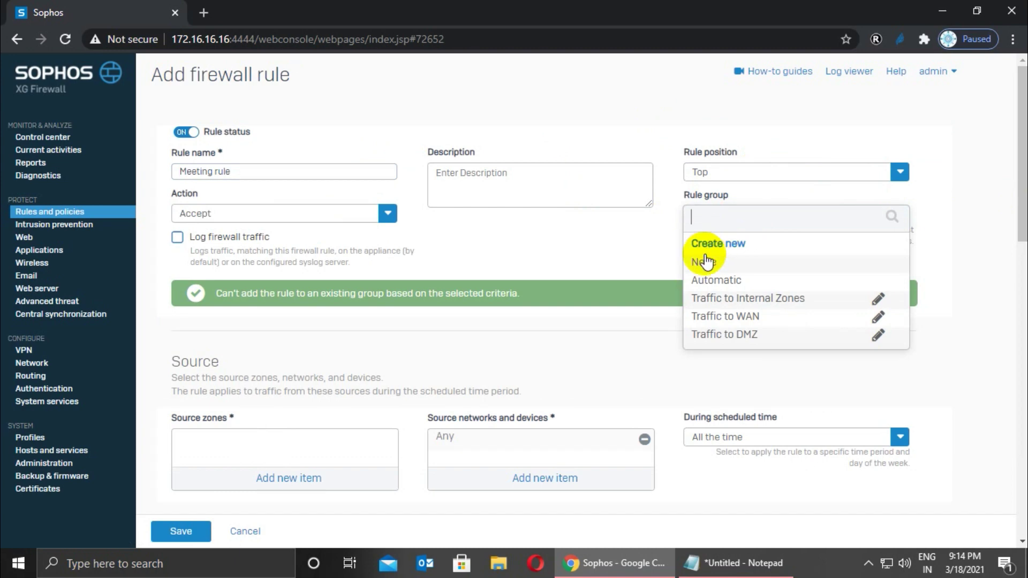
click(702, 262)
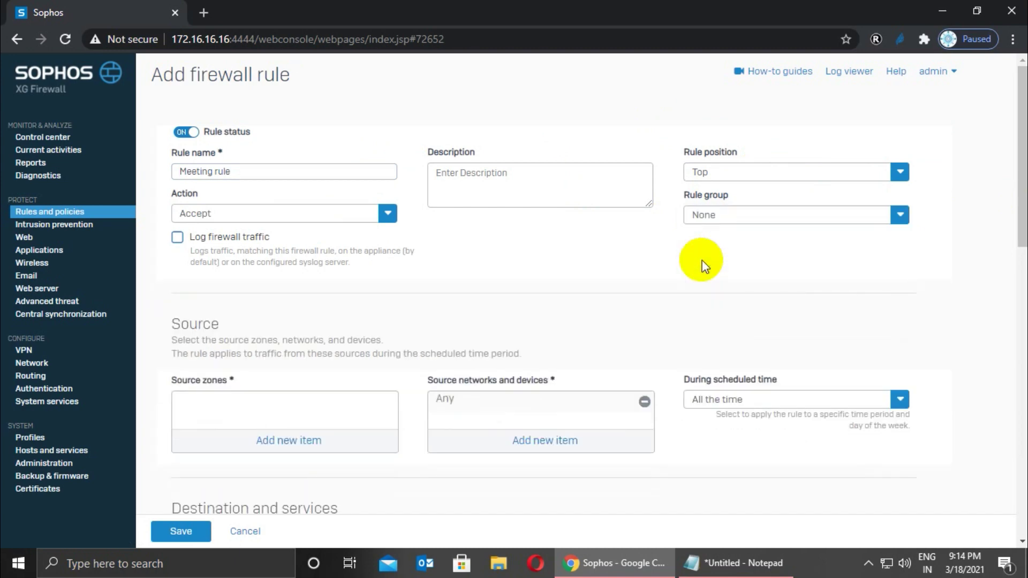
click(177, 238)
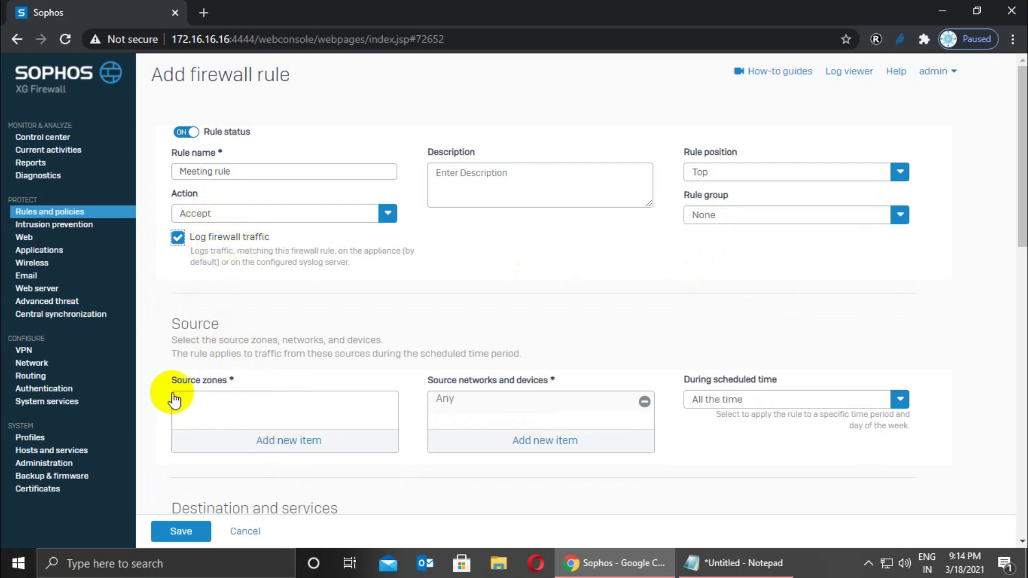
Set the rule's source zone to LAN and destination zone to WAN.
click(321, 447)
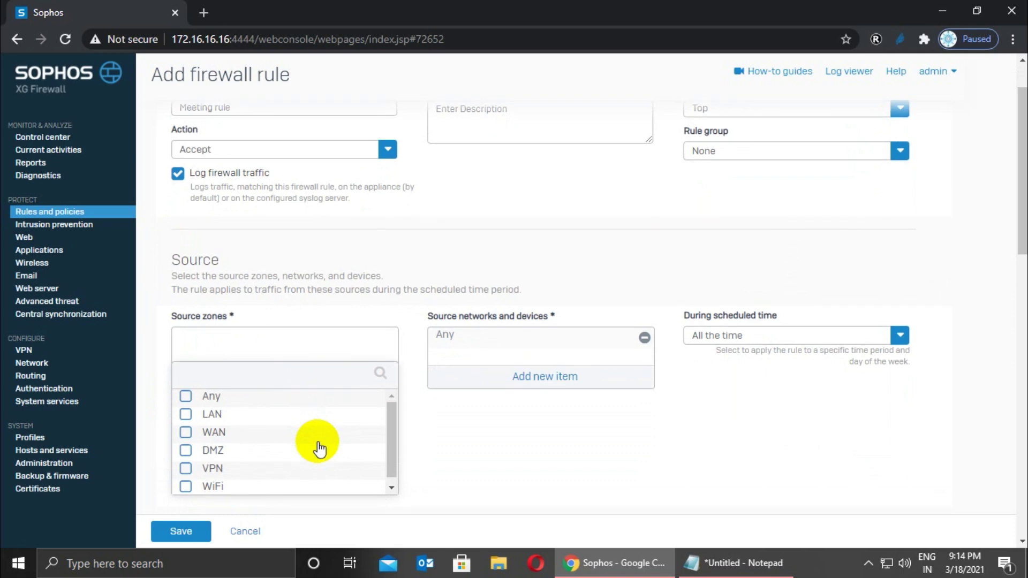
click(185, 415)
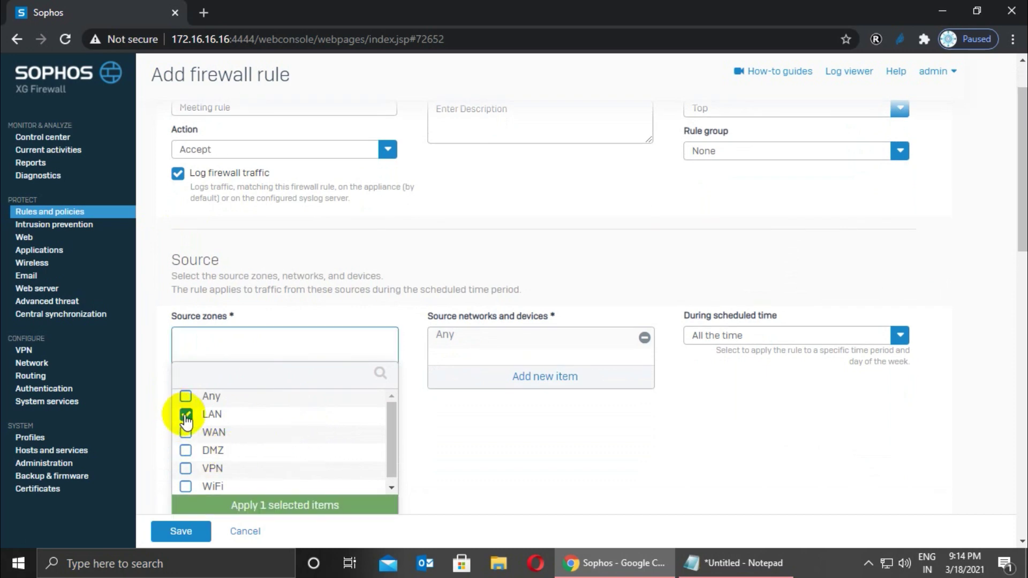
click(263, 506)
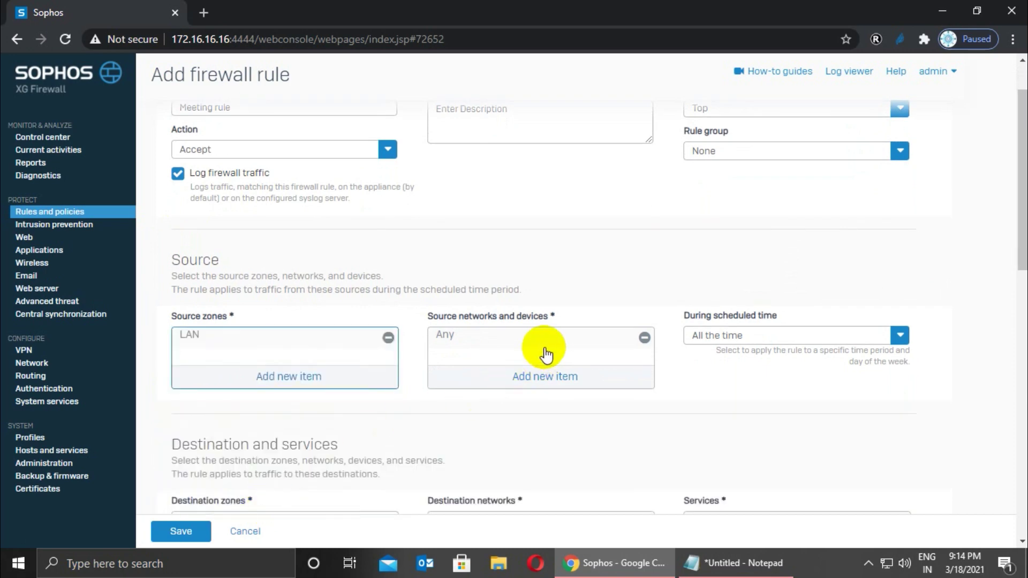
drag(1014, 218, 1014, 282)
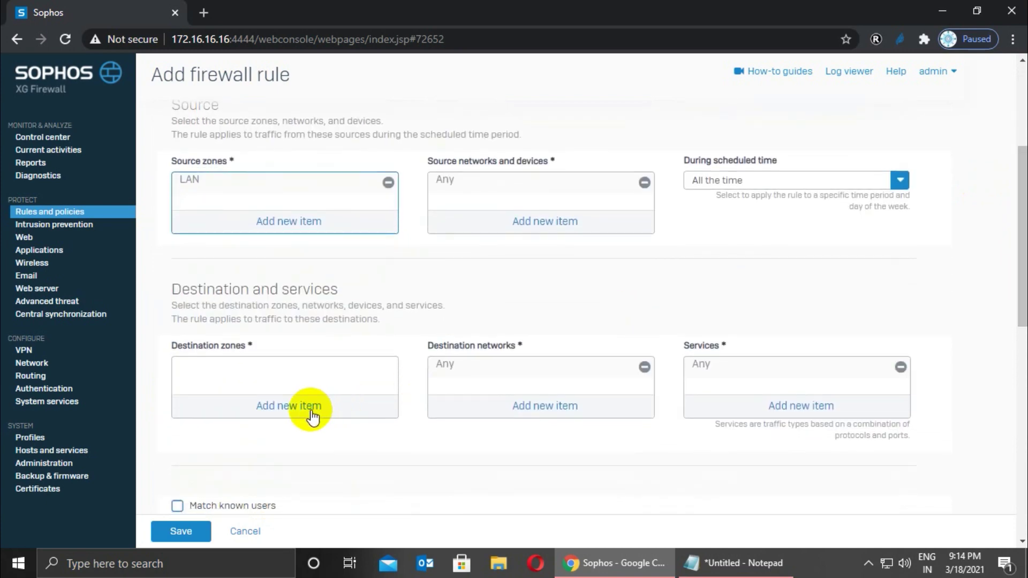
click(309, 411)
click(188, 433)
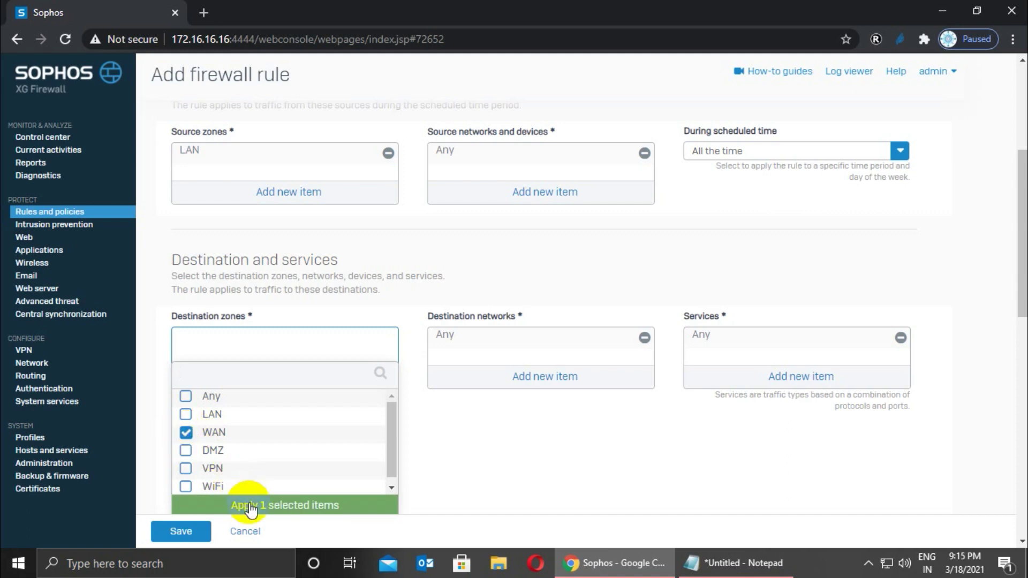
click(252, 506)
Tick Match known users and replace Any with the single user account in User or groups.
drag(1021, 275, 1023, 322)
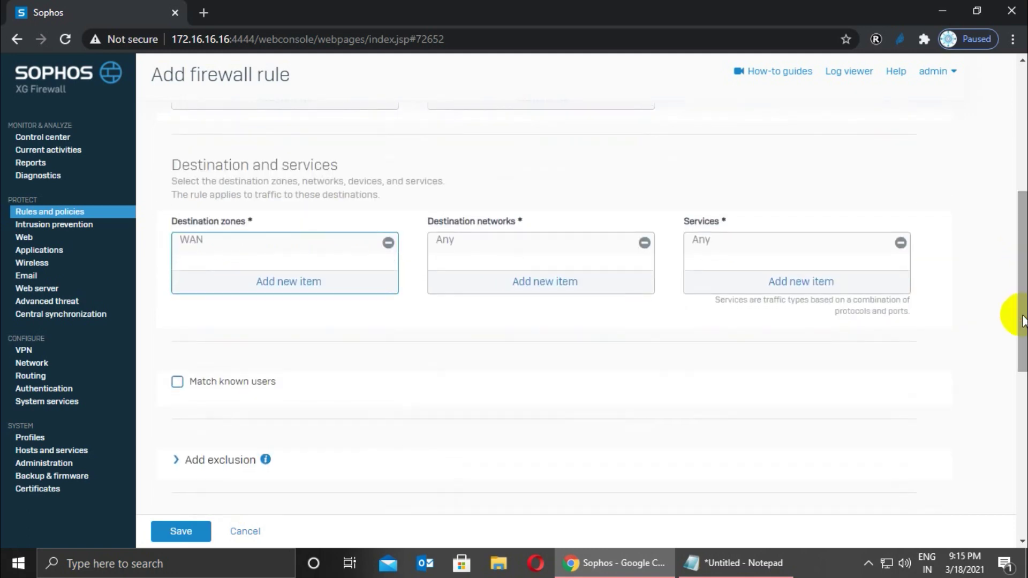
click(177, 382)
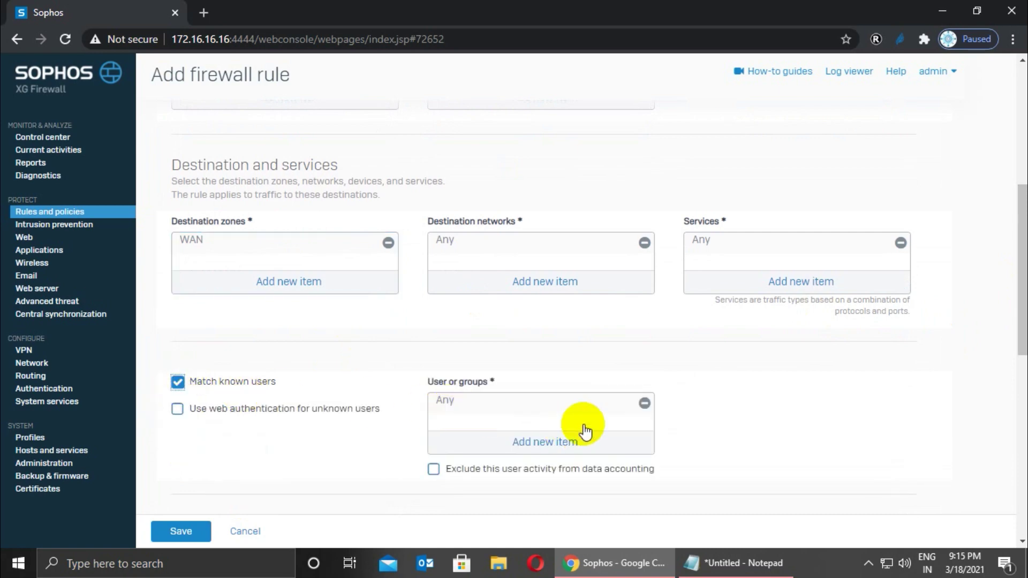
click(644, 404)
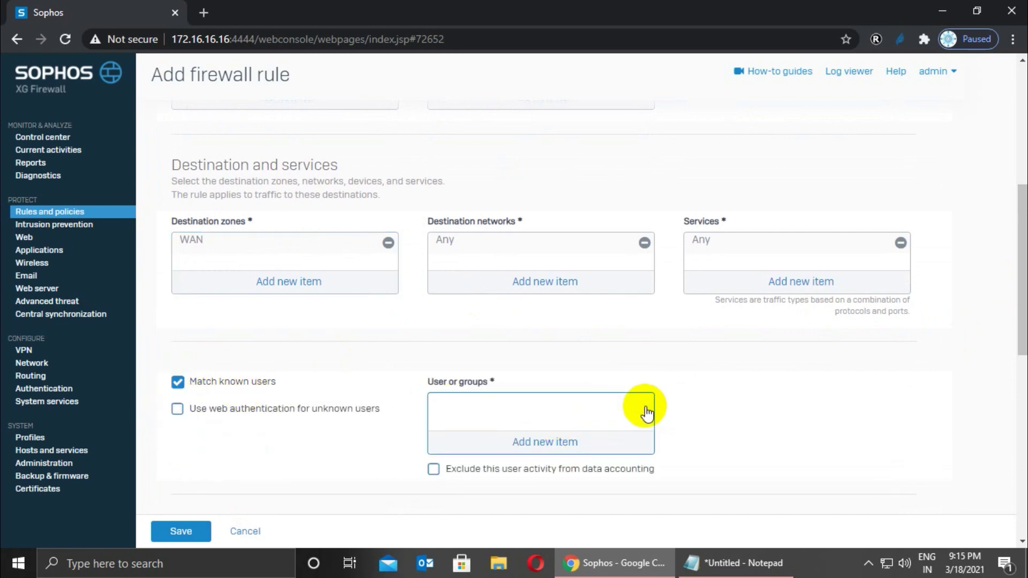
click(545, 441)
scroll(545, 439, down, 1)
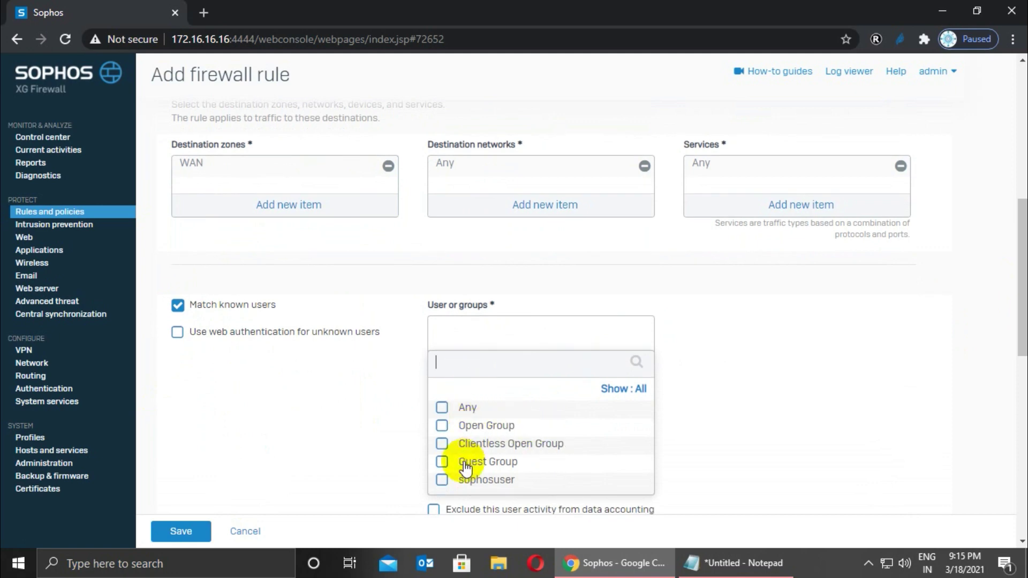
click(442, 480)
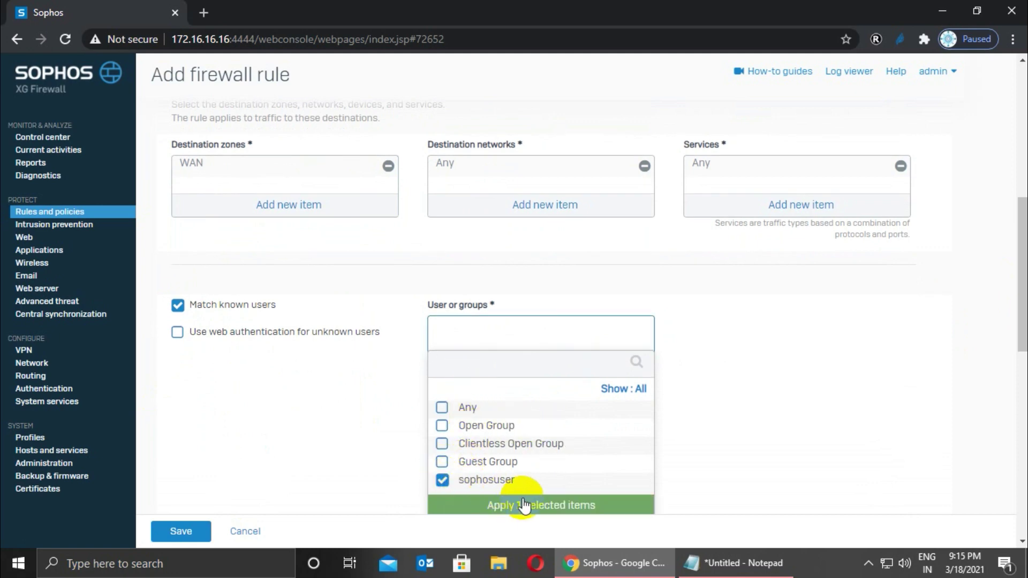
click(548, 508)
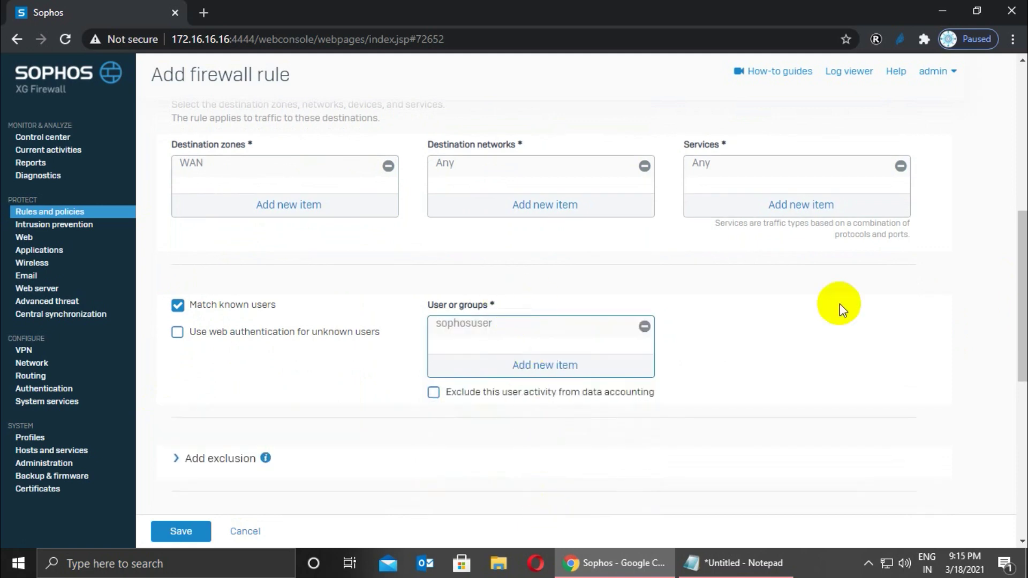
drag(1023, 302, 1023, 350)
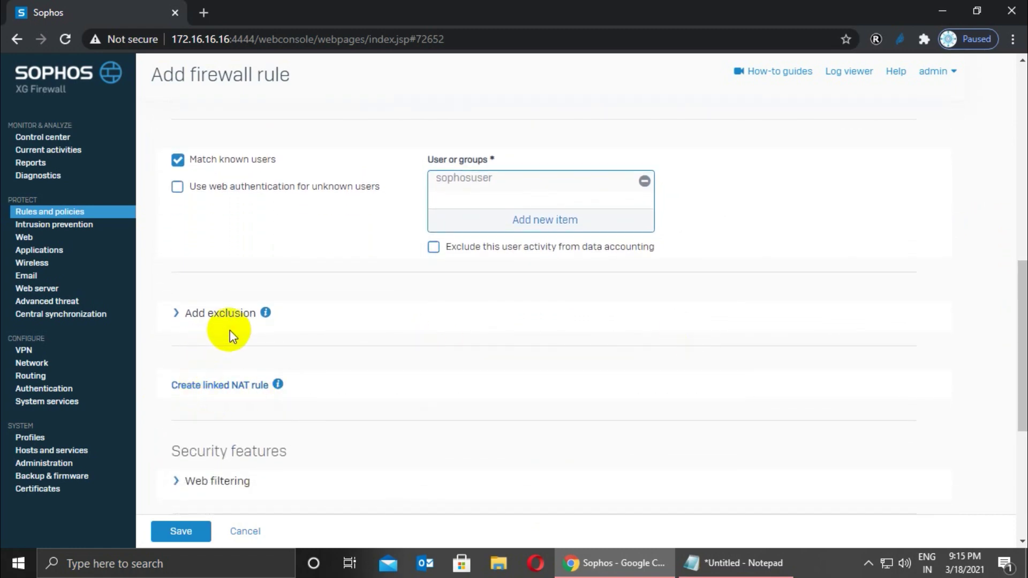
Create and save a linked NAT rule for this firewall rule.
click(221, 394)
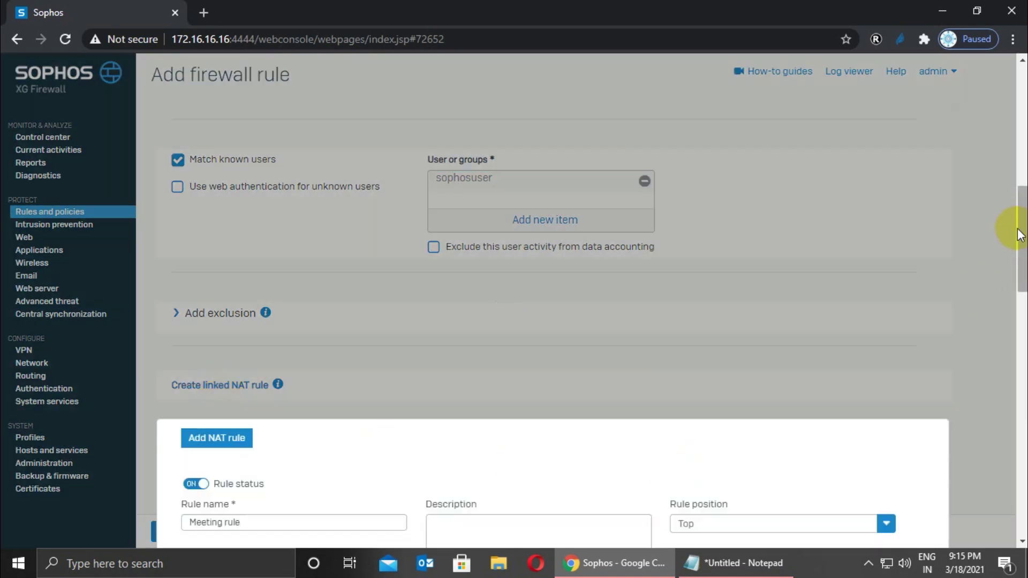
drag(1009, 225, 1016, 391)
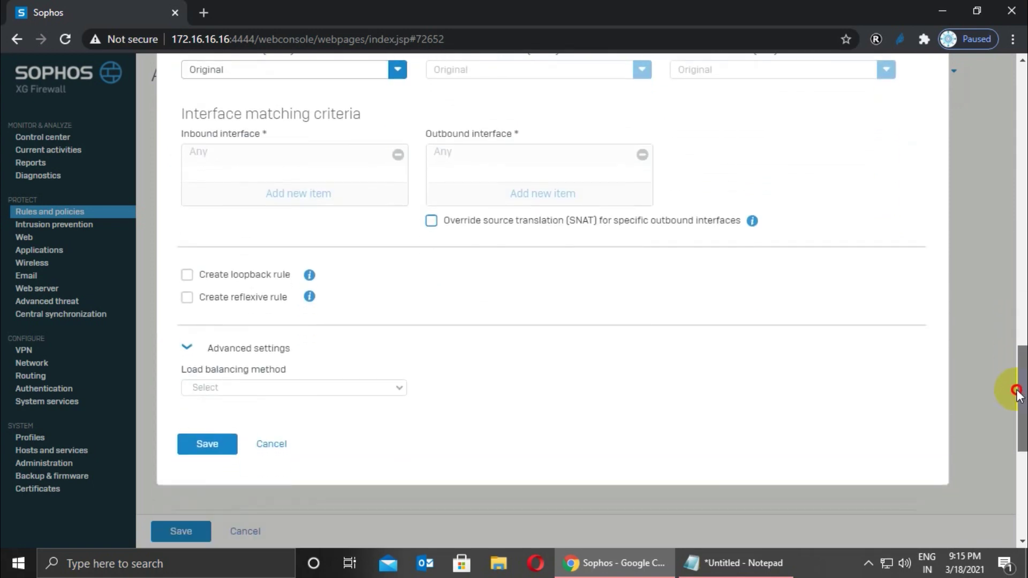
click(217, 450)
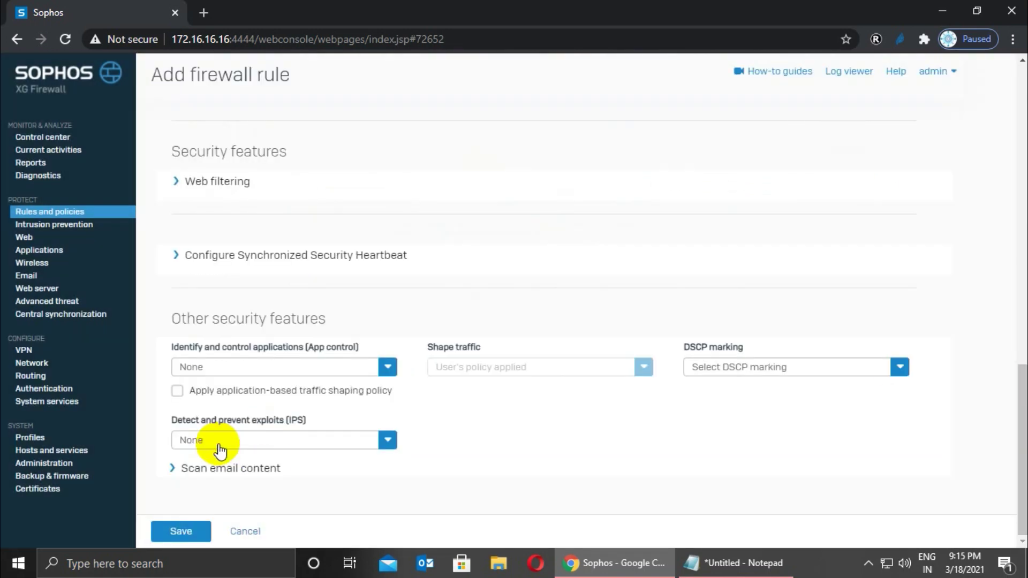
Set the web policy and application control to Allow All, then save the firewall rule.
click(208, 185)
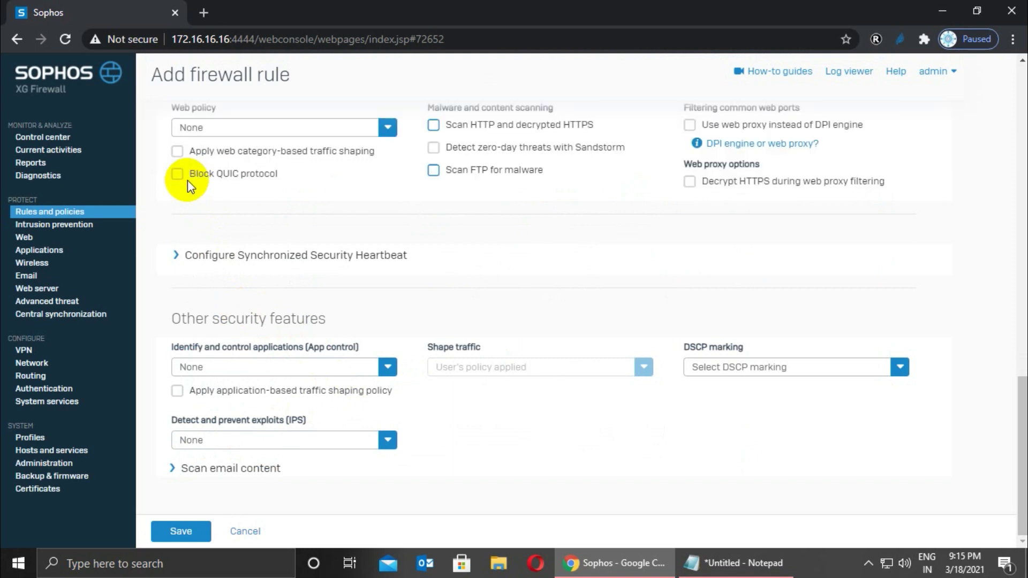
click(259, 130)
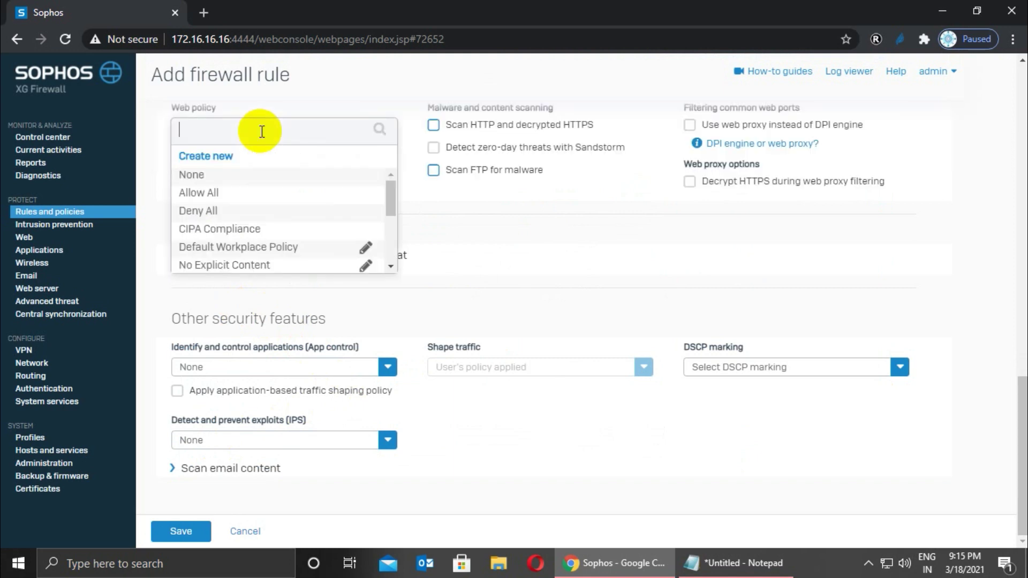
click(200, 194)
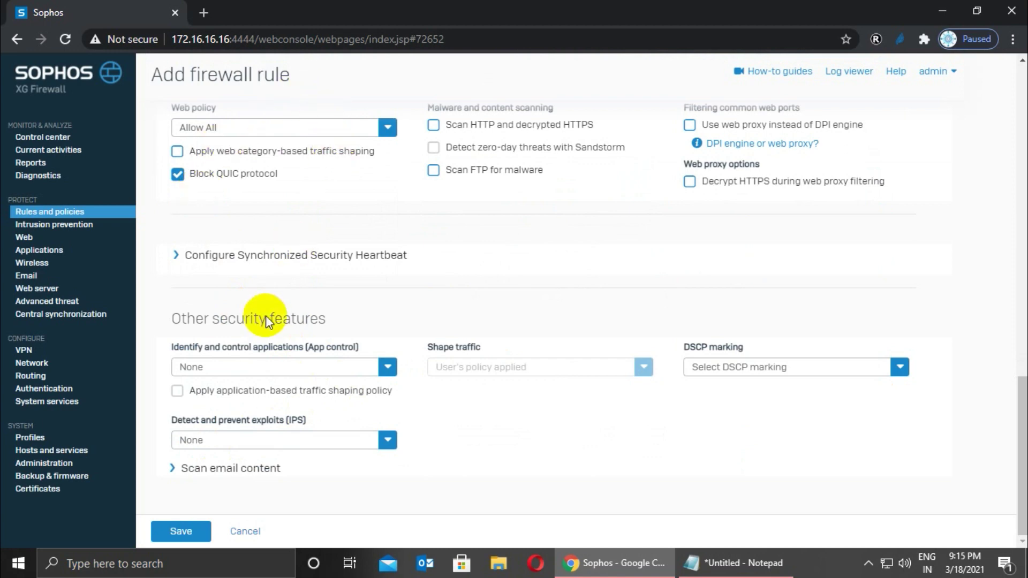
click(220, 368)
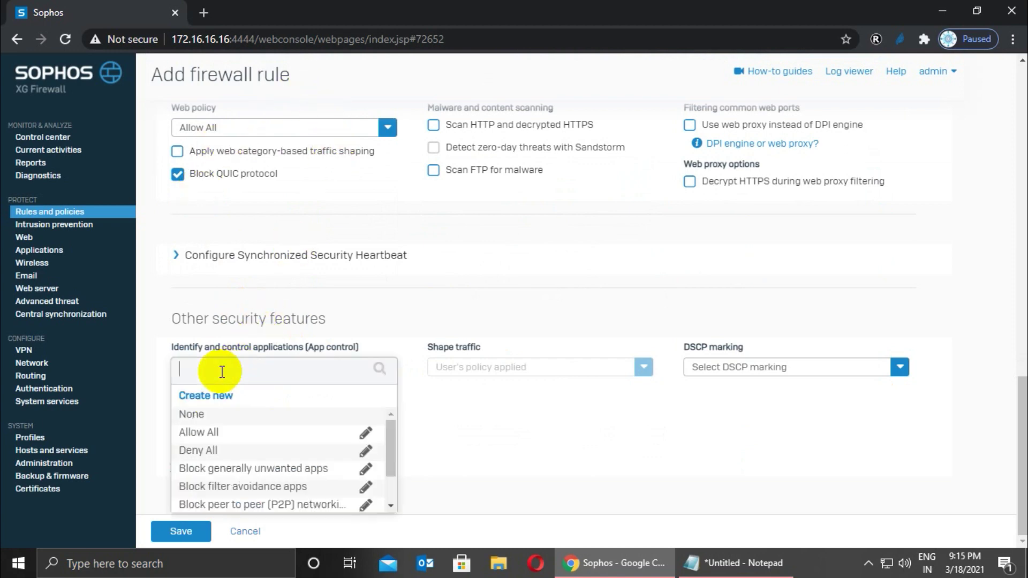
click(206, 432)
click(195, 540)
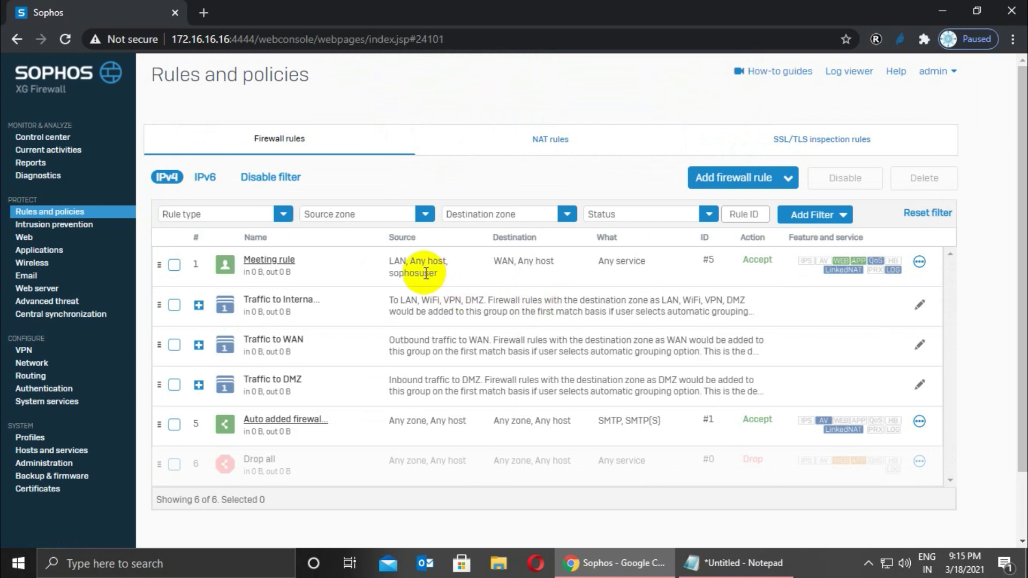
With Meeting rule confirmed at the top of the list, go to Hosts and services.
click(49, 451)
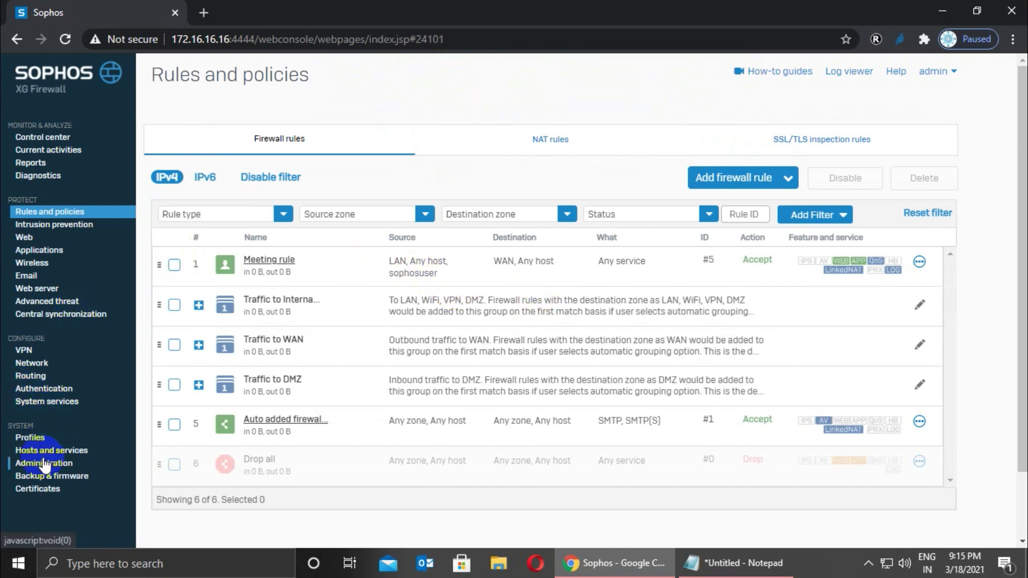